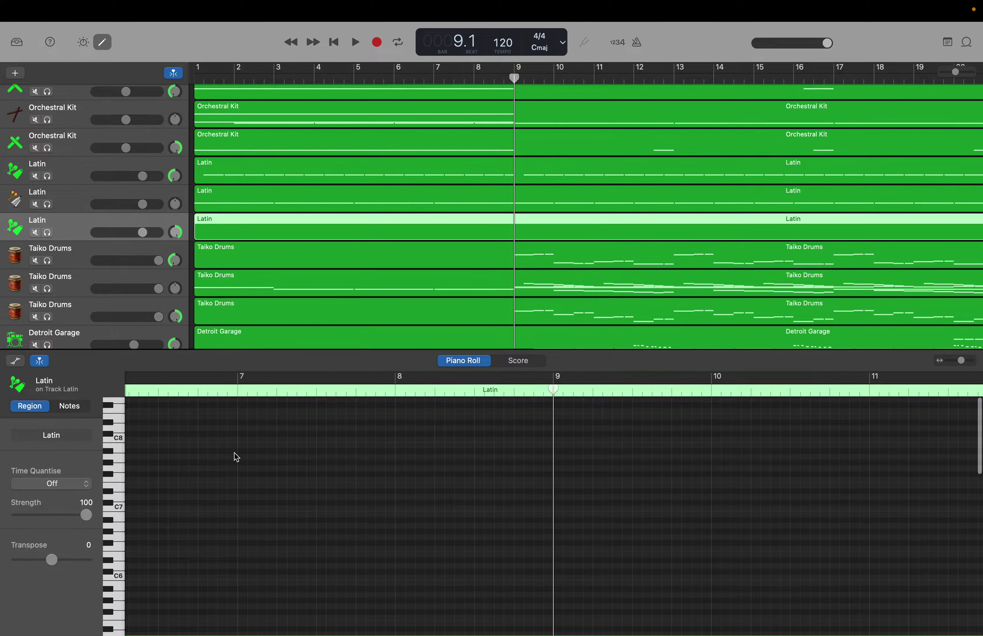
# Audition the percussion sounds on the empty third Latin track, sweeping the piano roll keys from above C8 down to about C5.
pyautogui.click(119, 413)
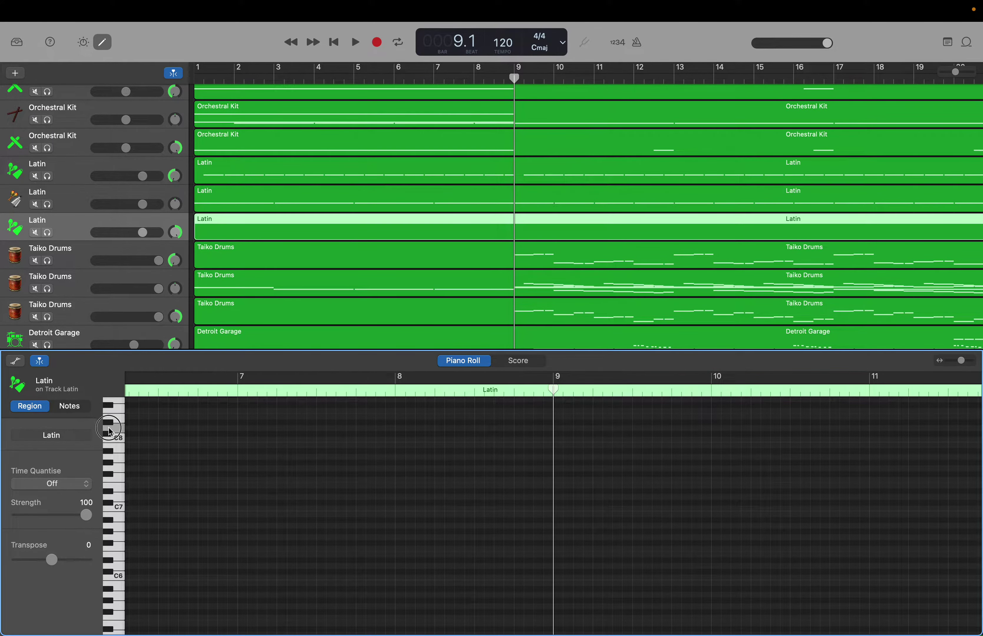
pyautogui.click(108, 487)
pyautogui.moveTo(108, 488); pyautogui.dragTo(112, 616)
pyautogui.scroll(-5, 115, 618)
pyautogui.scroll(-5, 116, 619)
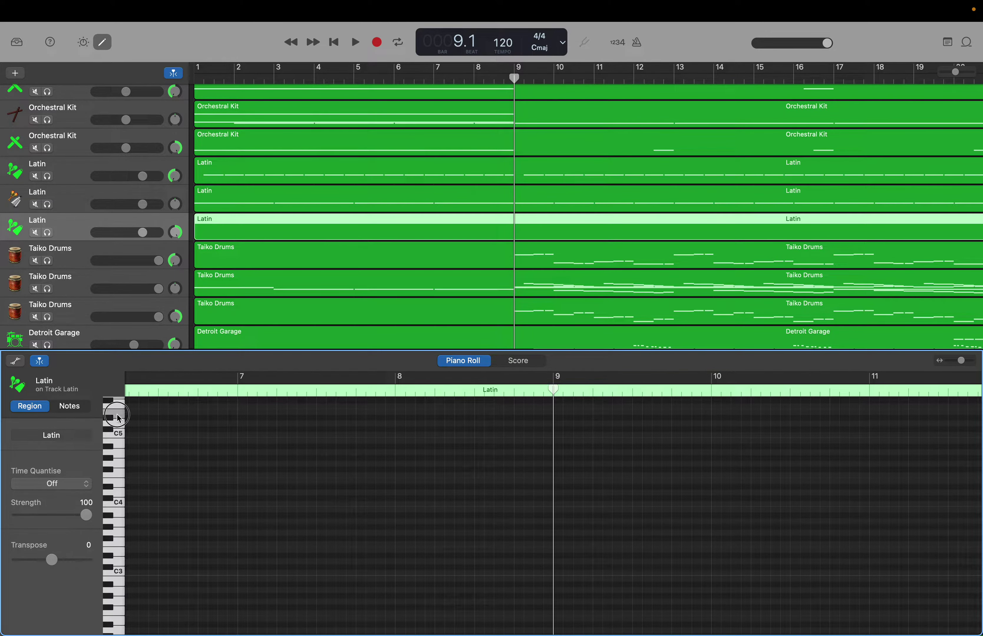
pyautogui.click(111, 428)
# Audition the A#4 sound and its neighbouring keys repeatedly on the third Latin track.
pyautogui.click(111, 447)
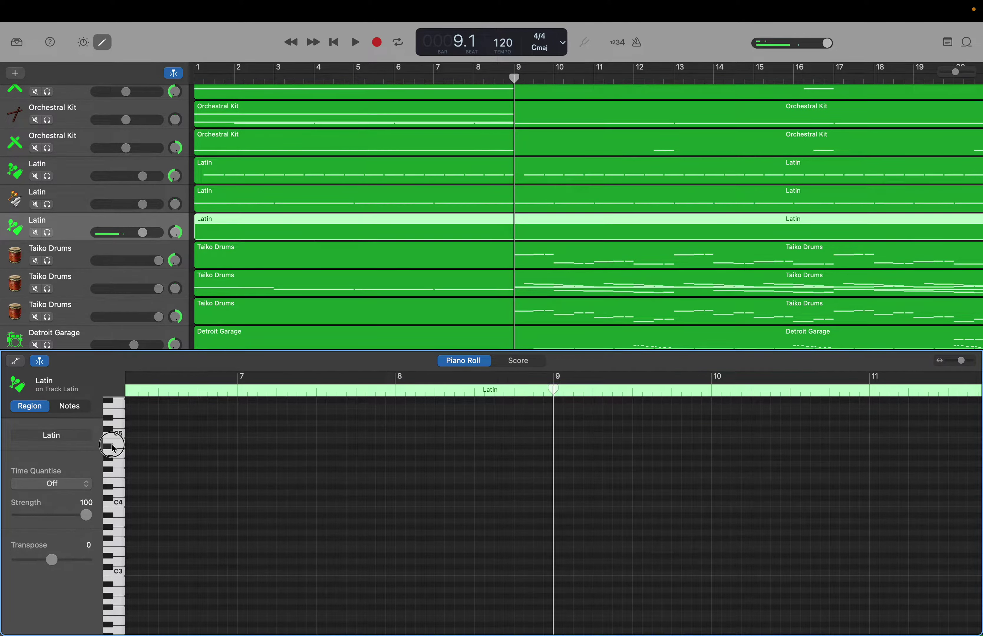
pyautogui.click(117, 446)
pyautogui.click(115, 444)
pyautogui.click(115, 450)
pyautogui.click(114, 445)
pyautogui.click(113, 447)
pyautogui.click(115, 447)
pyautogui.click(113, 446)
pyautogui.click(113, 446)
pyautogui.click(113, 447)
pyautogui.click(117, 442)
pyautogui.click(111, 446)
# Open the first Latin track's region and audition its note in bar 40 for comparison.
pyautogui.click(89, 179)
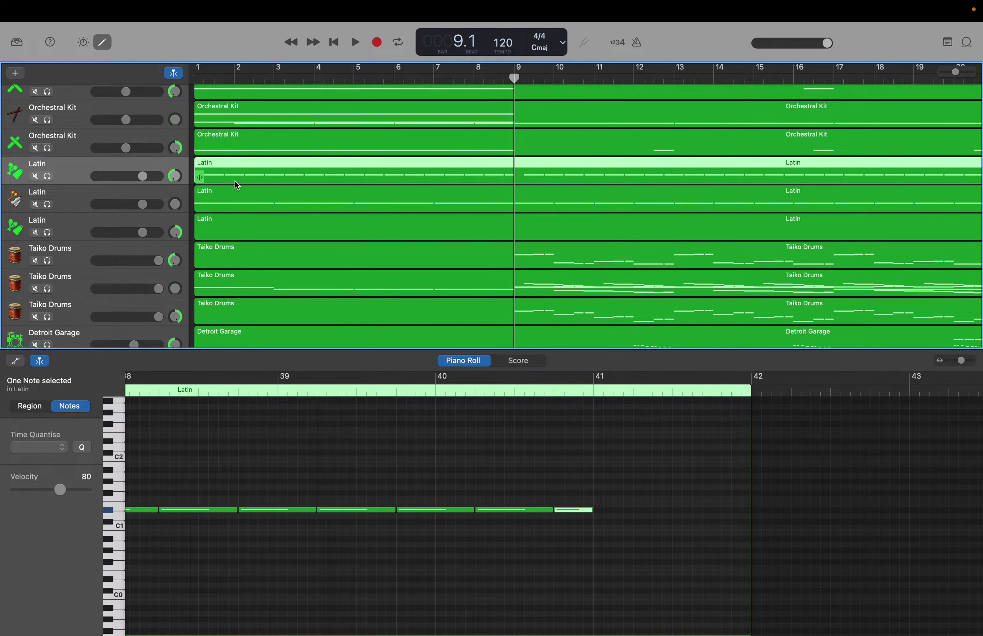
pyautogui.click(515, 510)
pyautogui.click(513, 511)
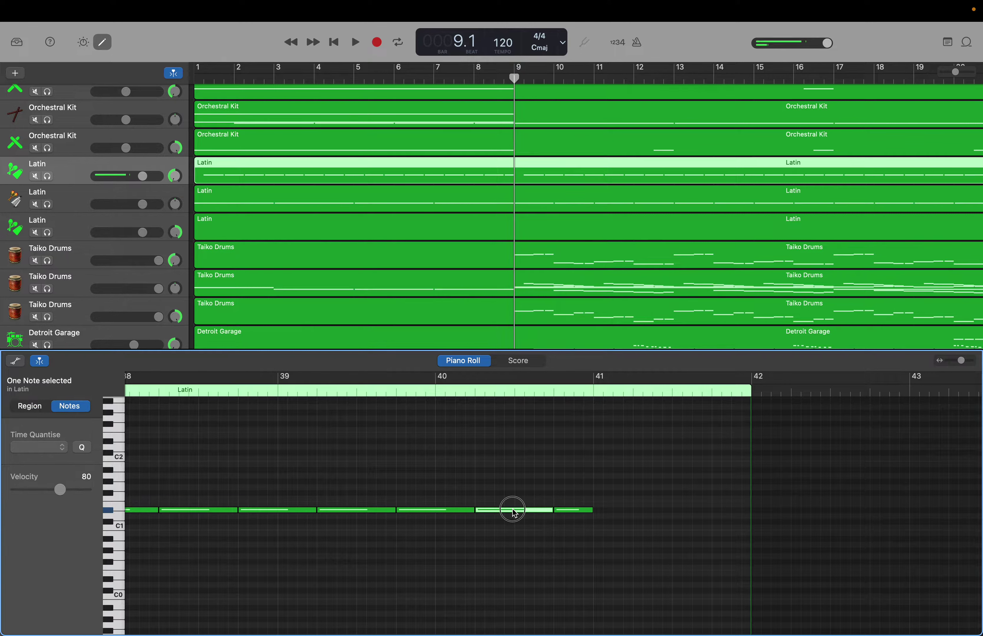
pyautogui.click(514, 511)
pyautogui.click(514, 511)
pyautogui.click(514, 511)
pyautogui.click(514, 512)
pyautogui.click(514, 512)
# Return to the empty third Latin track and audition its sounds from about A3 up to C5.
pyautogui.click(79, 232)
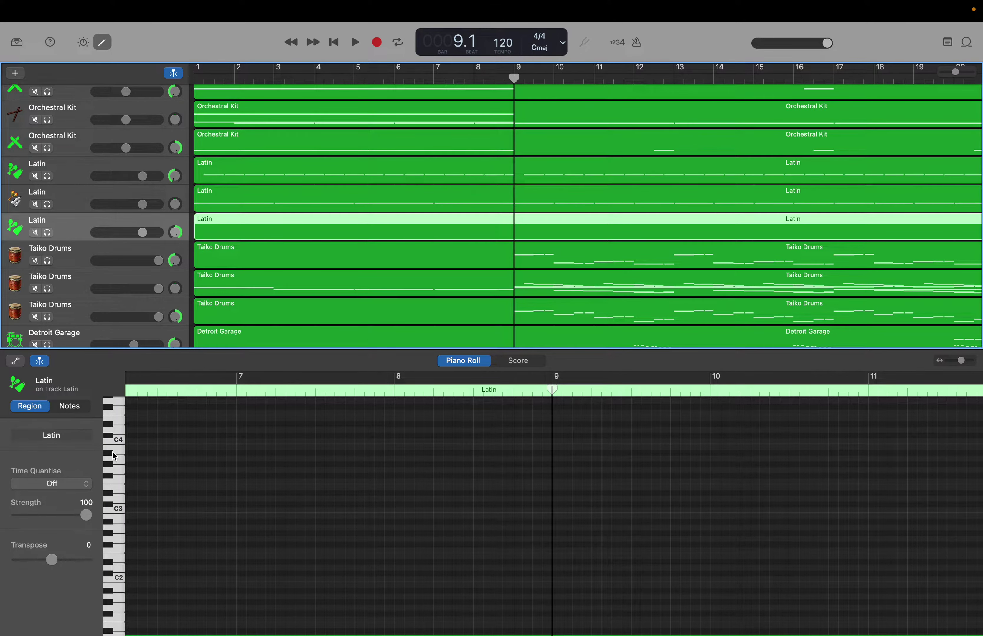
pyautogui.click(115, 457)
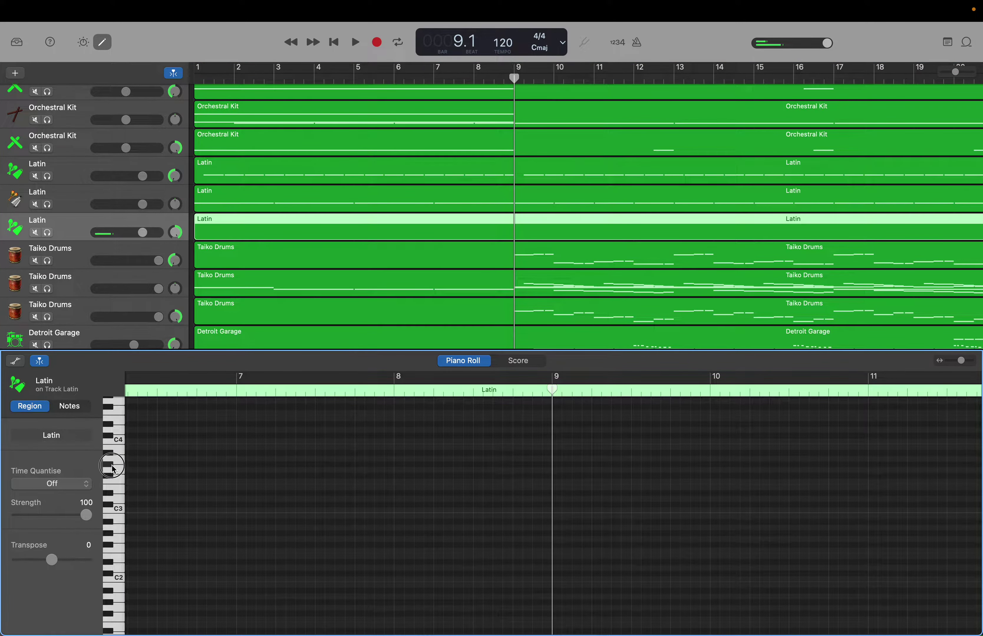
pyautogui.click(112, 427)
pyautogui.click(114, 421)
pyautogui.click(112, 416)
pyautogui.scroll(1, 114, 417)
pyautogui.scroll(2, 114, 418)
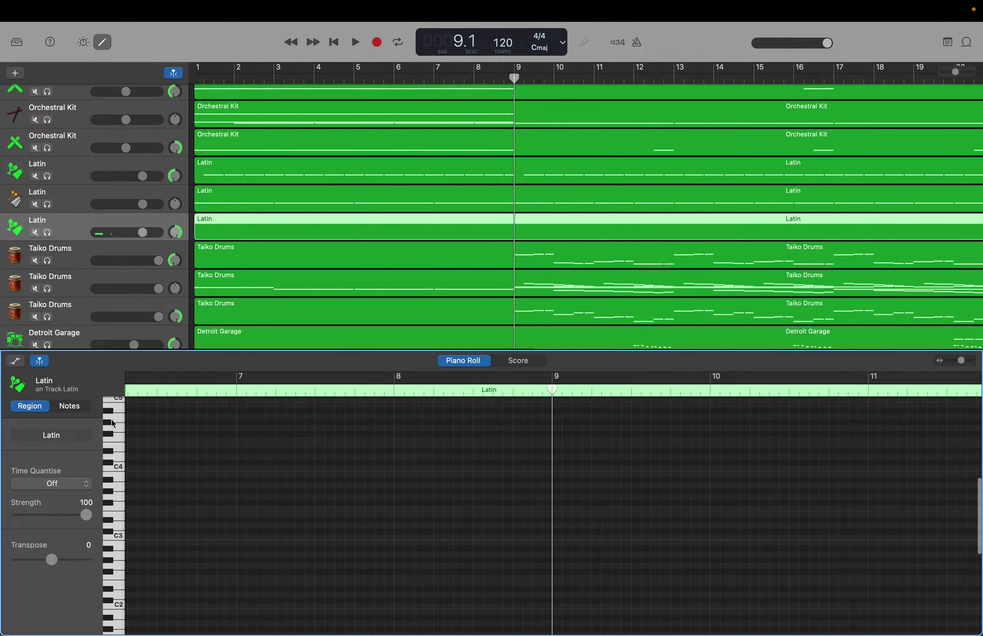
pyautogui.click(114, 424)
pyautogui.click(114, 423)
pyautogui.scroll(5, 114, 430)
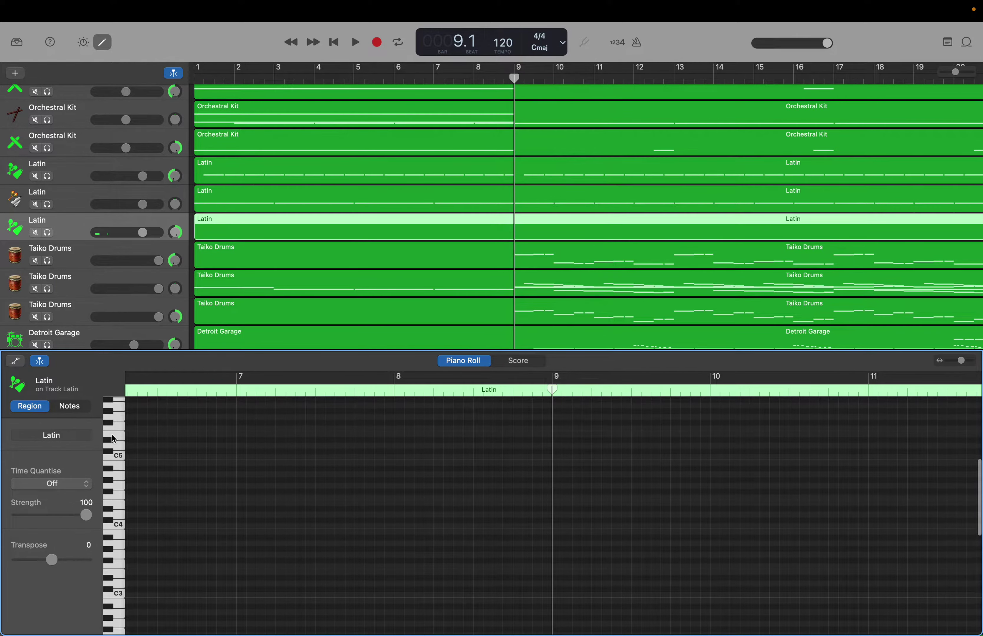
pyautogui.click(112, 451)
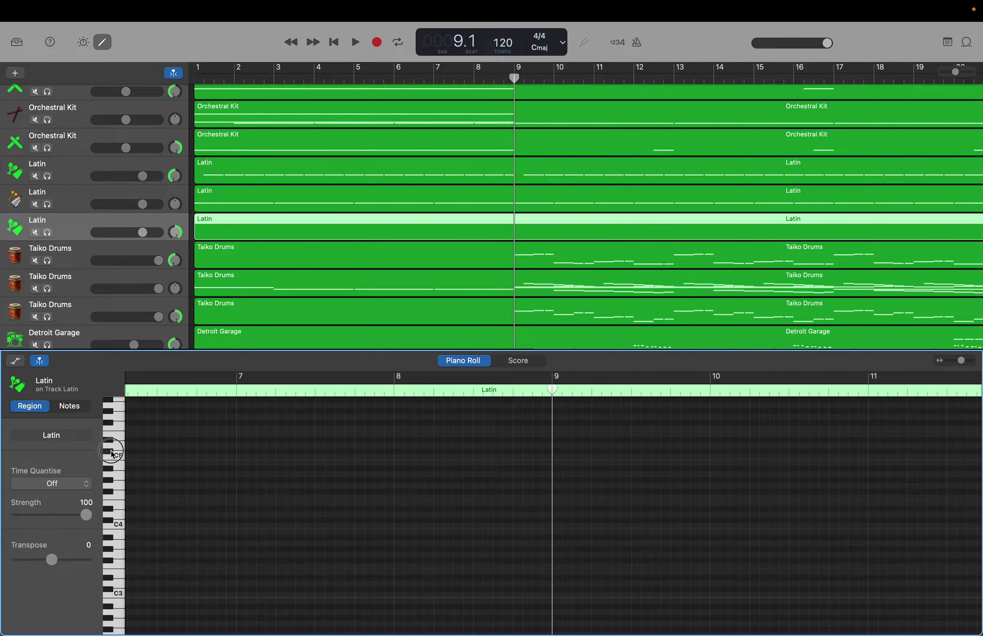
# Audition the B4 and A#4 keys to try out a two-sound rhythm for the third Latin track.
pyautogui.click(110, 471)
pyautogui.click(113, 471)
pyautogui.click(117, 468)
pyautogui.click(112, 467)
pyautogui.click(110, 469)
pyautogui.click(112, 469)
pyautogui.click(117, 463)
pyautogui.click(114, 467)
pyautogui.click(118, 469)
pyautogui.hscroll(5, 693, 470)
pyautogui.hscroll(5, 693, 469)
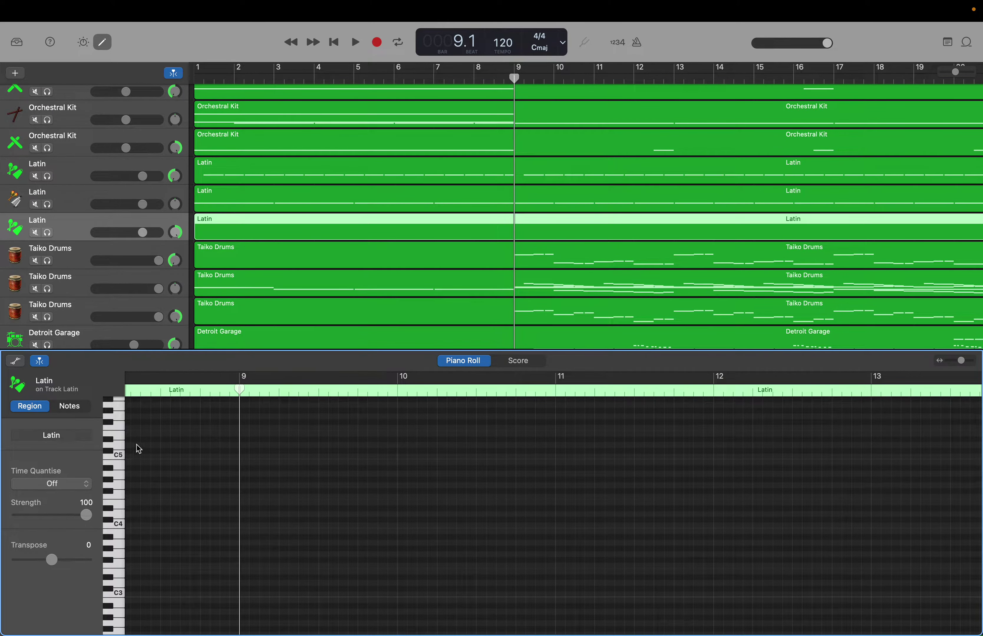
pyautogui.click(121, 465)
pyautogui.click(110, 474)
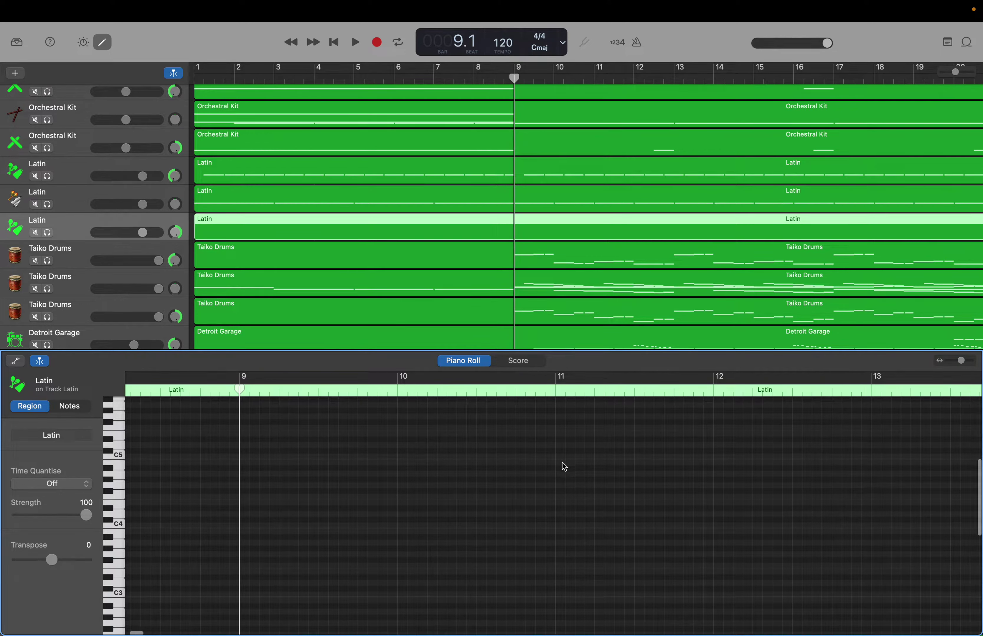
# Create a two-beat B4 note at bar 11, followed directly by an A#4 note shortened to one and a half beats.
pyautogui.rightClick(564, 467)
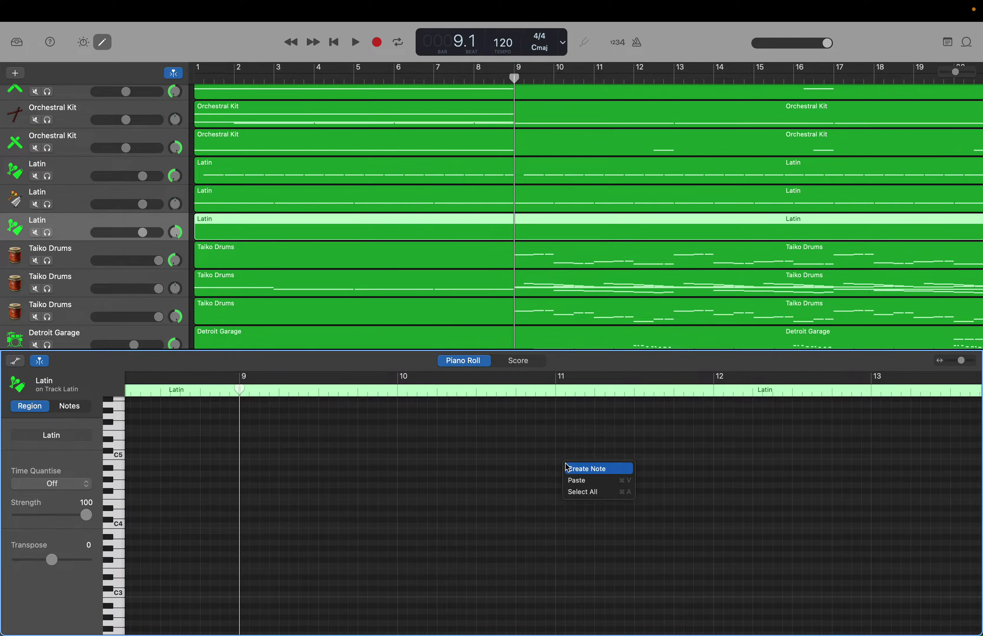
pyautogui.click(573, 467)
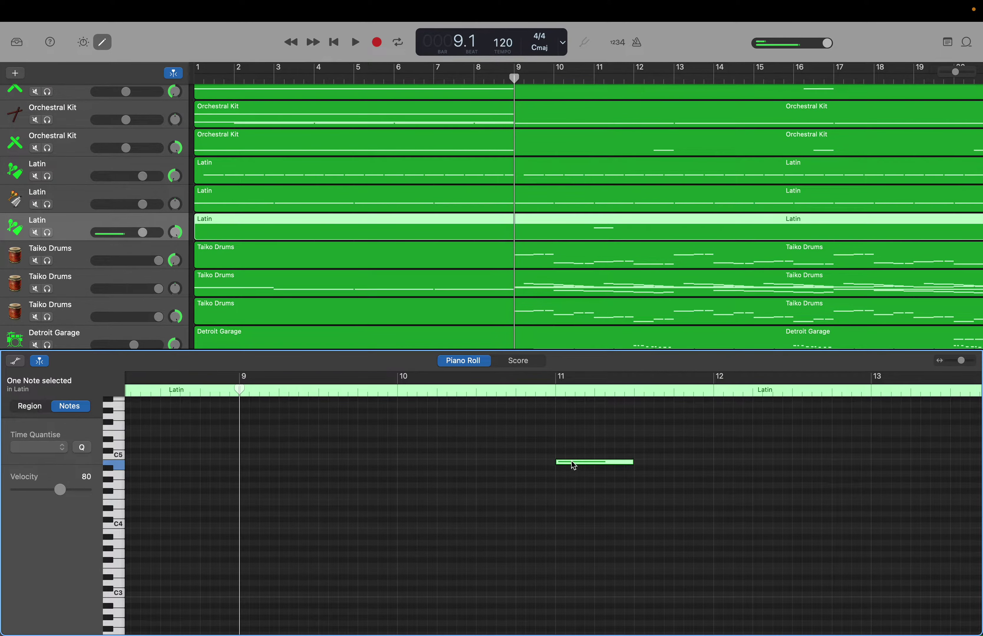
pyautogui.click(623, 463)
pyautogui.rightClick(637, 469)
pyautogui.click(642, 474)
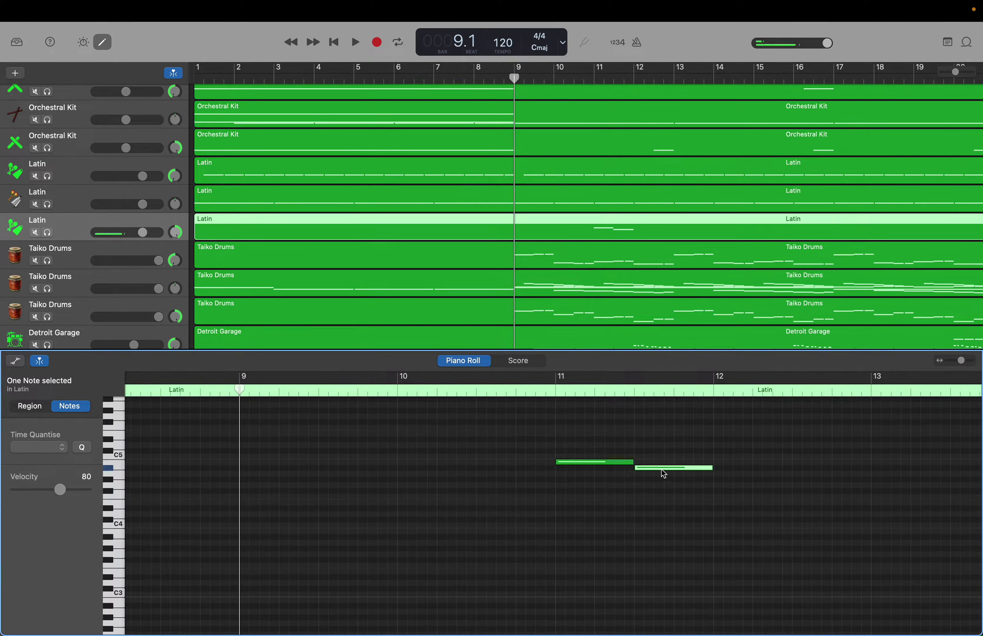
pyautogui.click(709, 468)
pyautogui.moveTo(706, 466); pyautogui.dragTo(693, 469)
# Add two consecutive B4 notes after the A#4 note, the first one beat long and the second one and a half beats.
pyautogui.rightClick(703, 464)
pyautogui.click(704, 465)
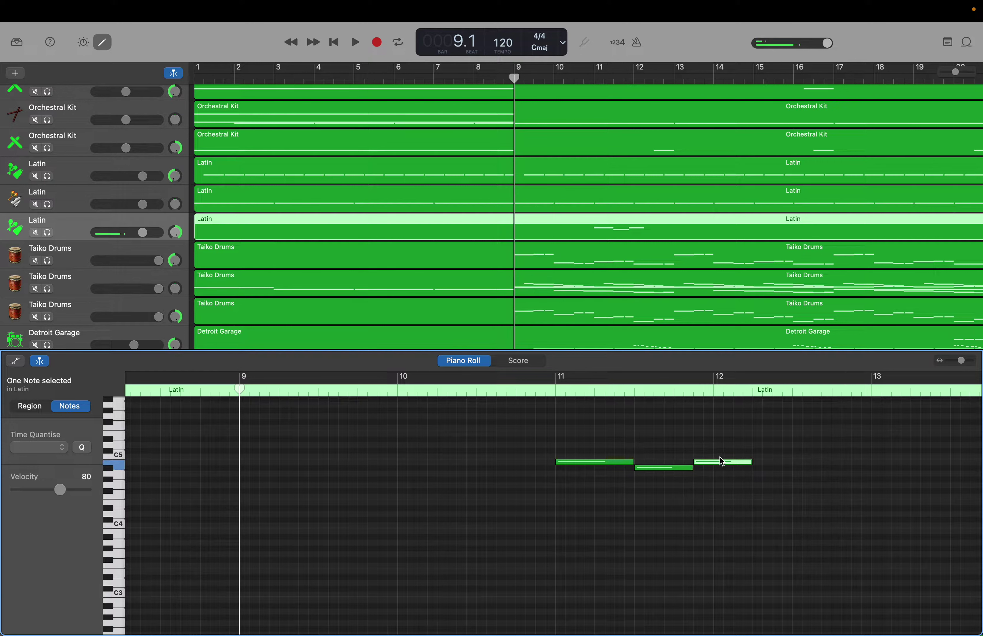
pyautogui.moveTo(747, 461); pyautogui.dragTo(753, 461)
pyautogui.moveTo(753, 463); pyautogui.dragTo(735, 465)
pyautogui.rightClick(738, 467)
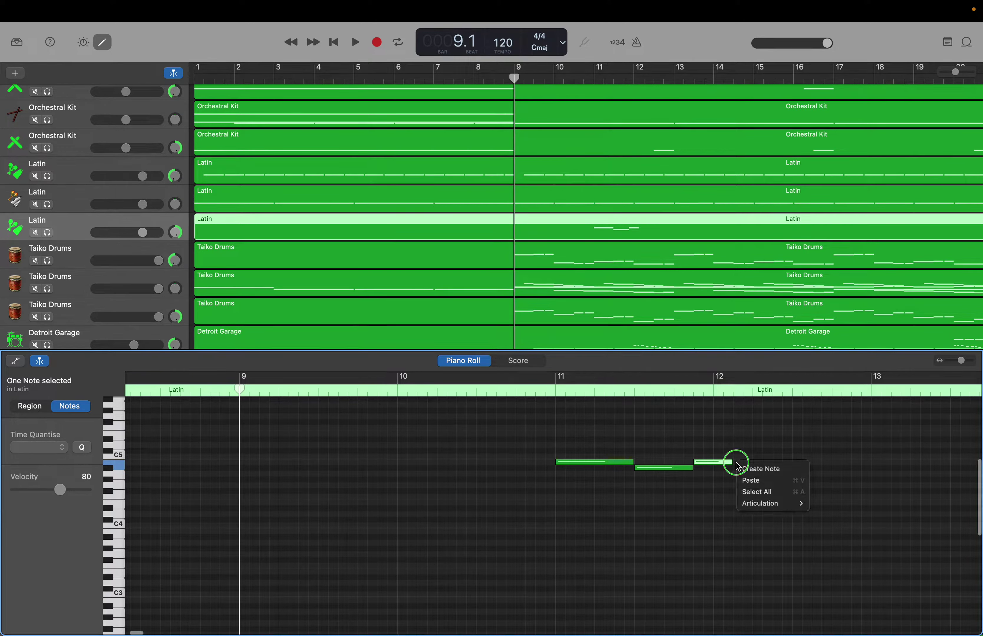
pyautogui.click(744, 468)
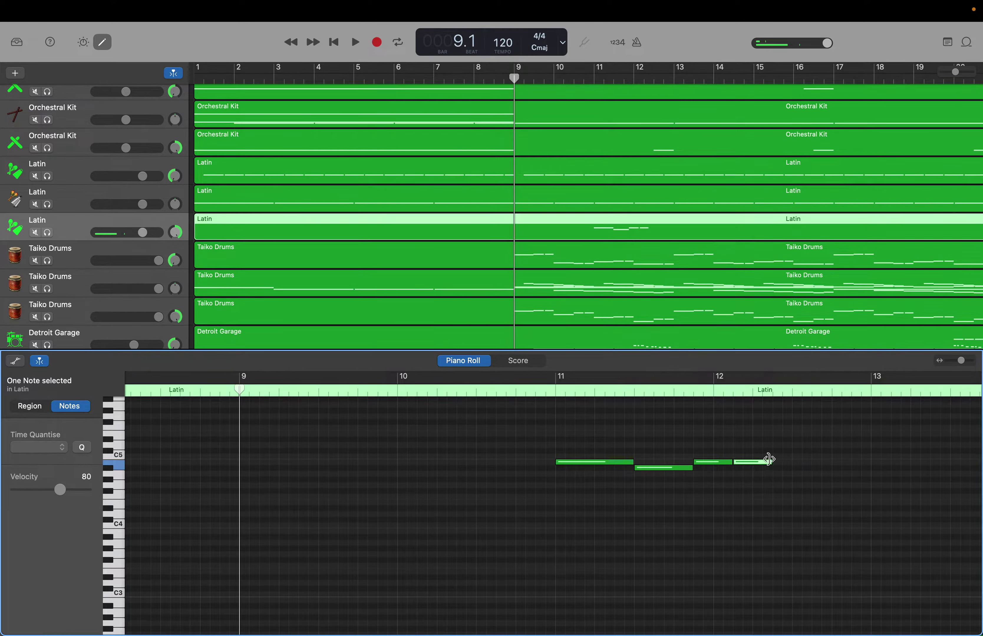
pyautogui.moveTo(771, 462); pyautogui.dragTo(791, 465)
# Add a closing A#4 note in the middle of bar 12 and extend it to the start of bar 13.
pyautogui.rightClick(794, 473)
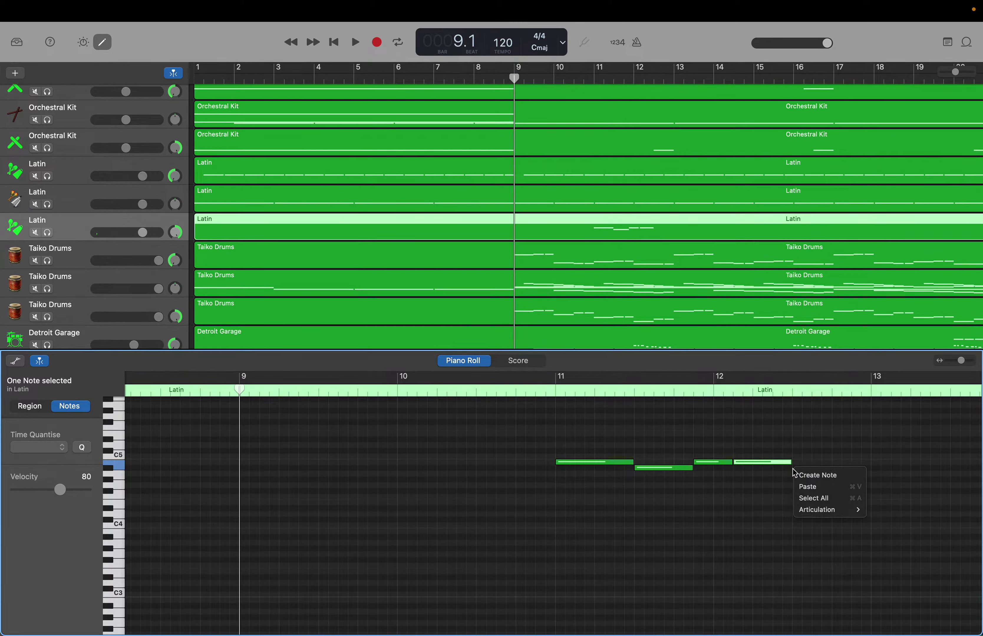
pyautogui.click(798, 475)
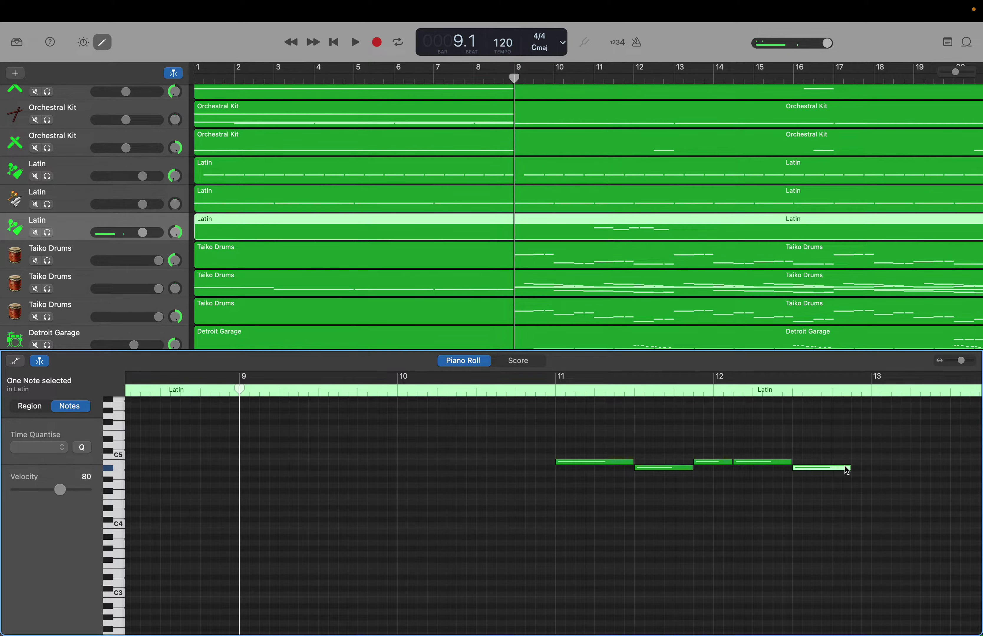
pyautogui.moveTo(846, 468); pyautogui.dragTo(870, 466)
# Copy the five-note phrase in bars 11 and 12 and paste it at bar 15.
pyautogui.moveTo(240, 389); pyautogui.dragTo(857, 390)
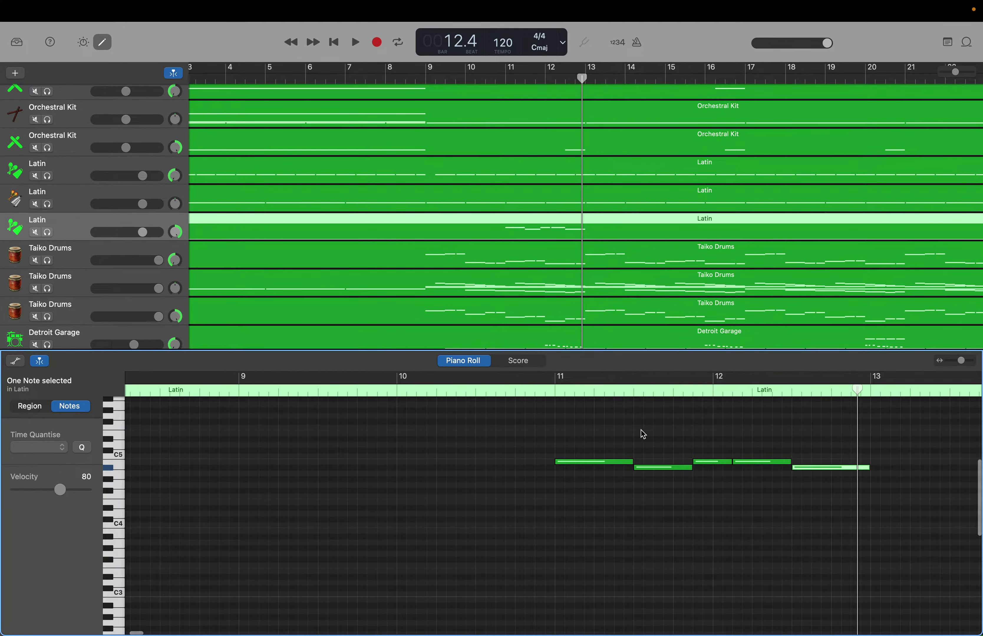
pyautogui.moveTo(601, 438); pyautogui.dragTo(834, 493)
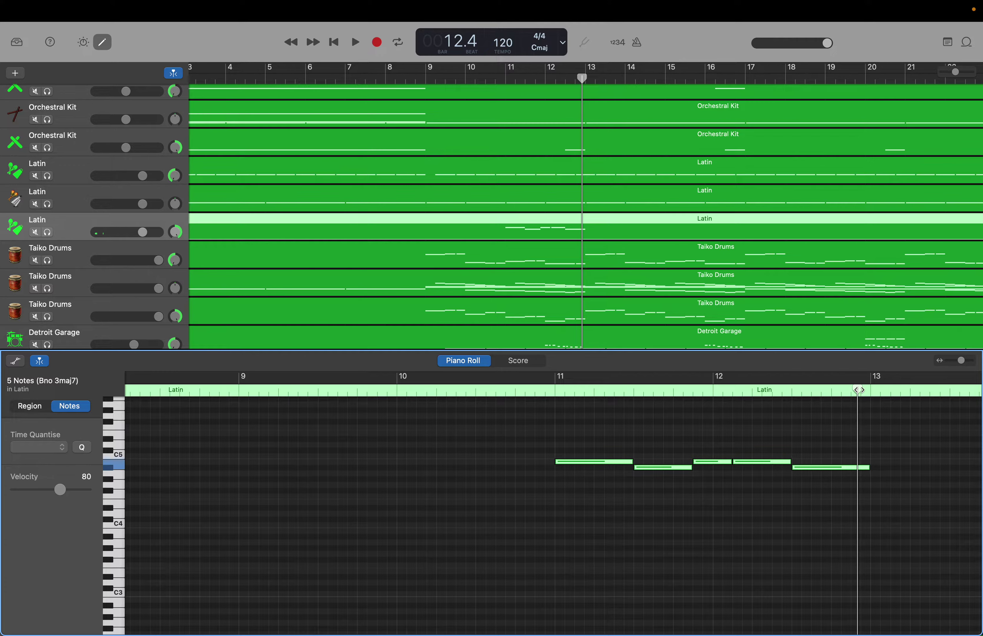
pyautogui.moveTo(858, 390)
pyautogui.mouseDown()
pyautogui.moveTo(979, 382)
pyautogui.moveTo(860, 385)
pyautogui.mouseUp()
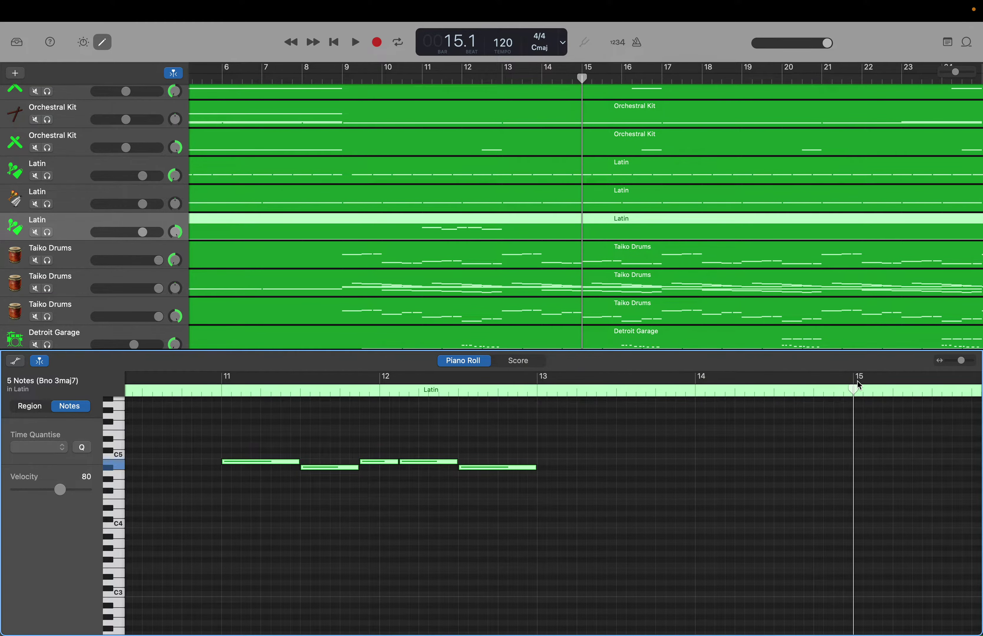
pyautogui.press('.')
pyautogui.press('.')
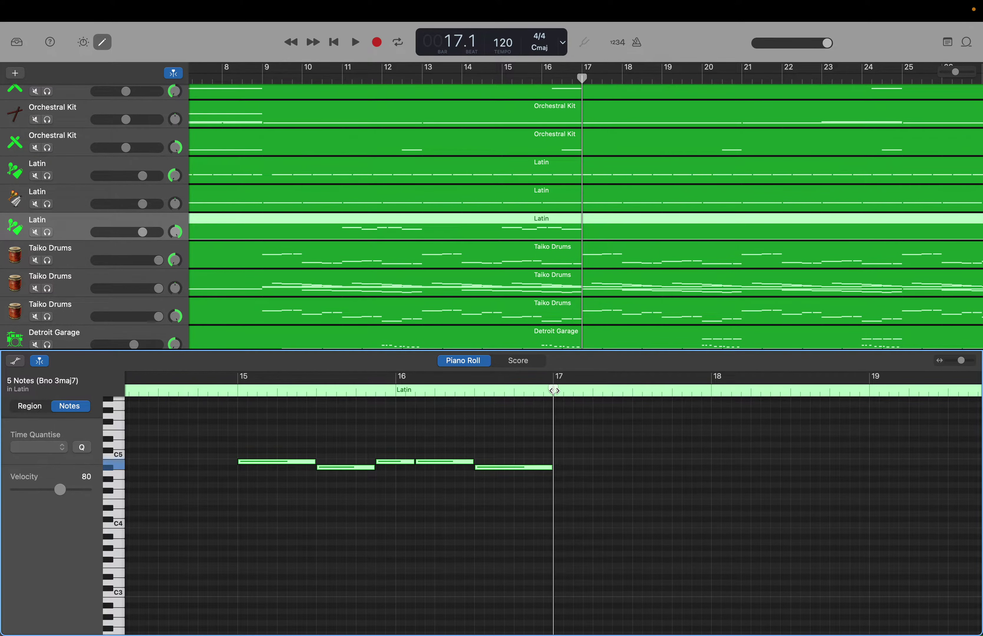
# Paste the five-note phrase at bars 19 and 23.
pyautogui.moveTo(553, 390); pyautogui.dragTo(870, 362)
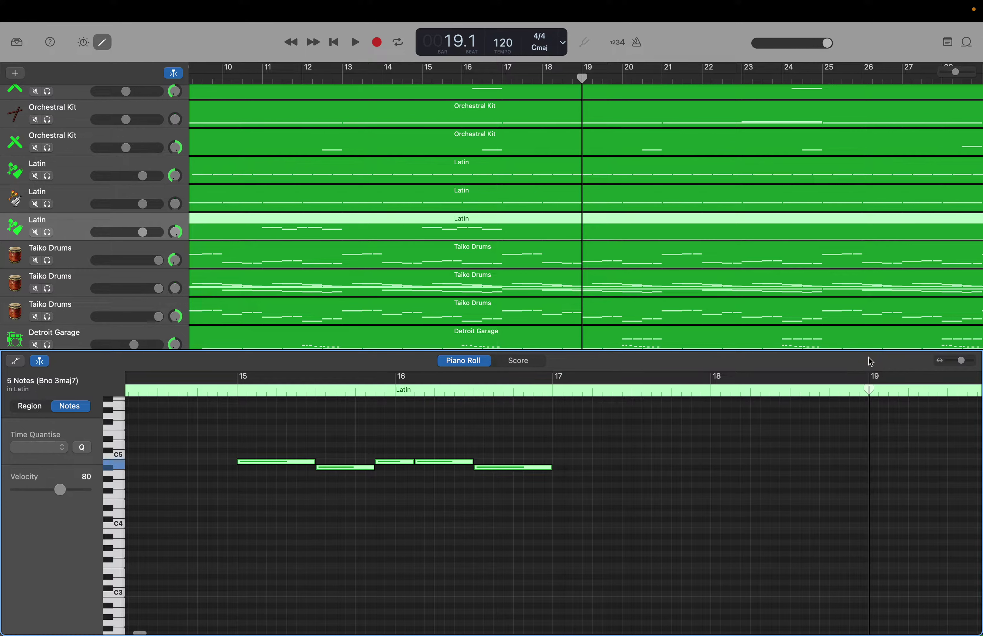
pyautogui.press('.')
pyautogui.press('.')
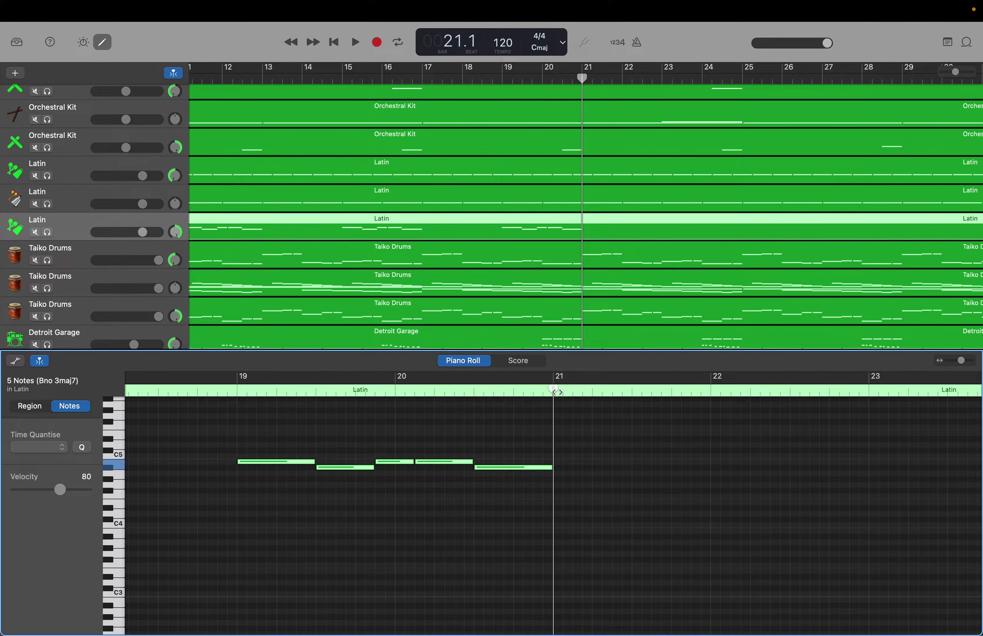
pyautogui.moveTo(554, 390); pyautogui.dragTo(874, 419)
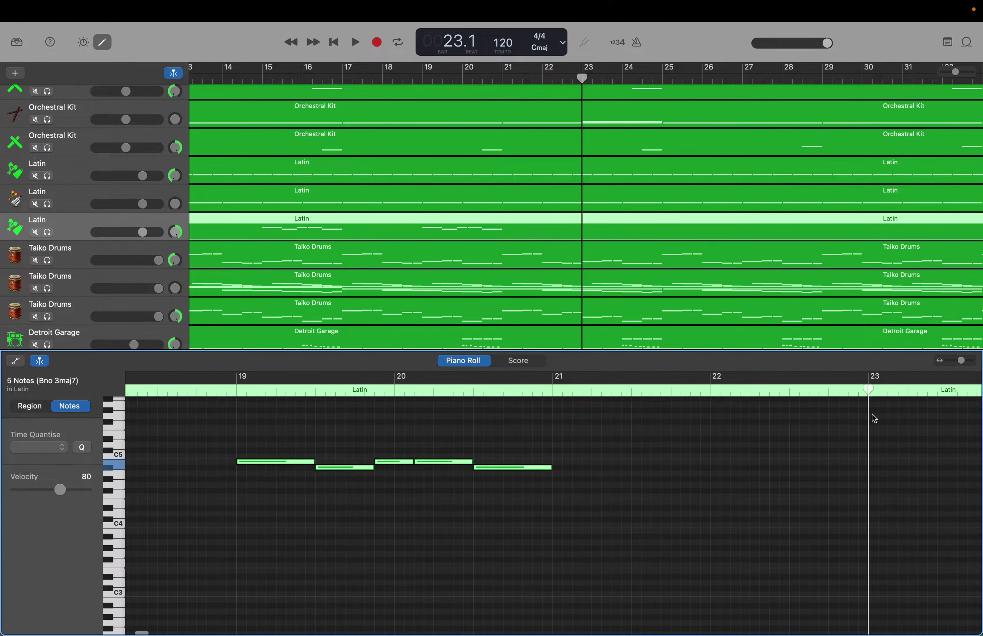
pyautogui.press('.')
pyautogui.press('.')
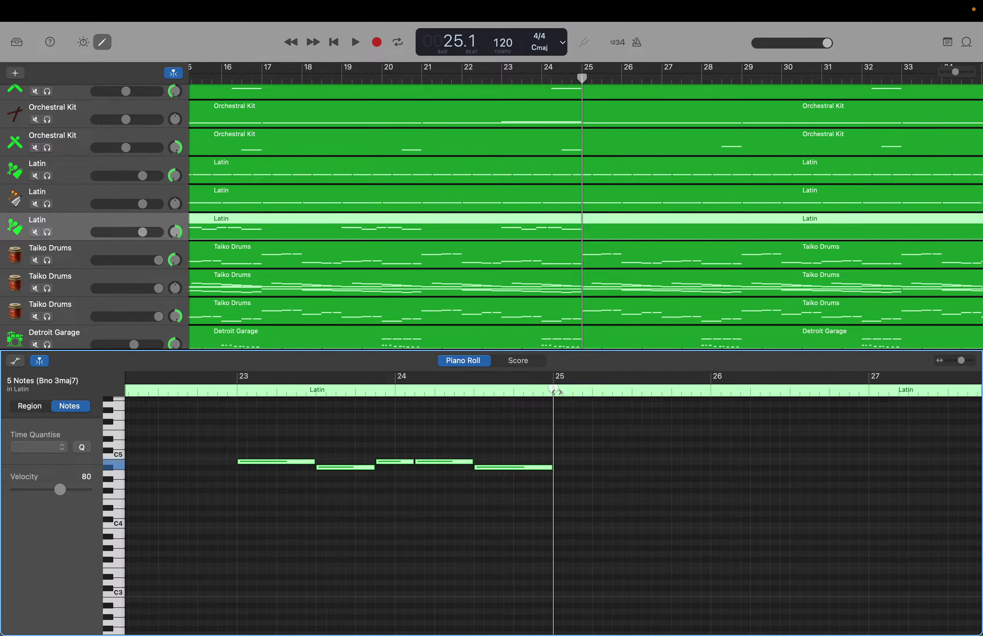
# Paste the five-note phrase at bars 27 and 31.
pyautogui.moveTo(554, 390); pyautogui.dragTo(868, 387)
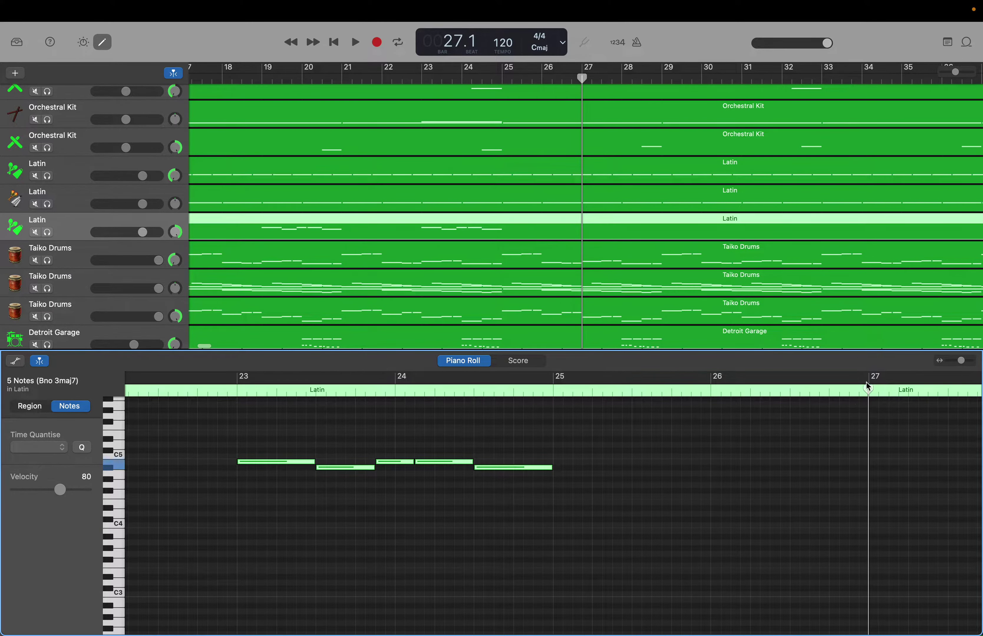
pyautogui.press('.')
pyautogui.press('.')
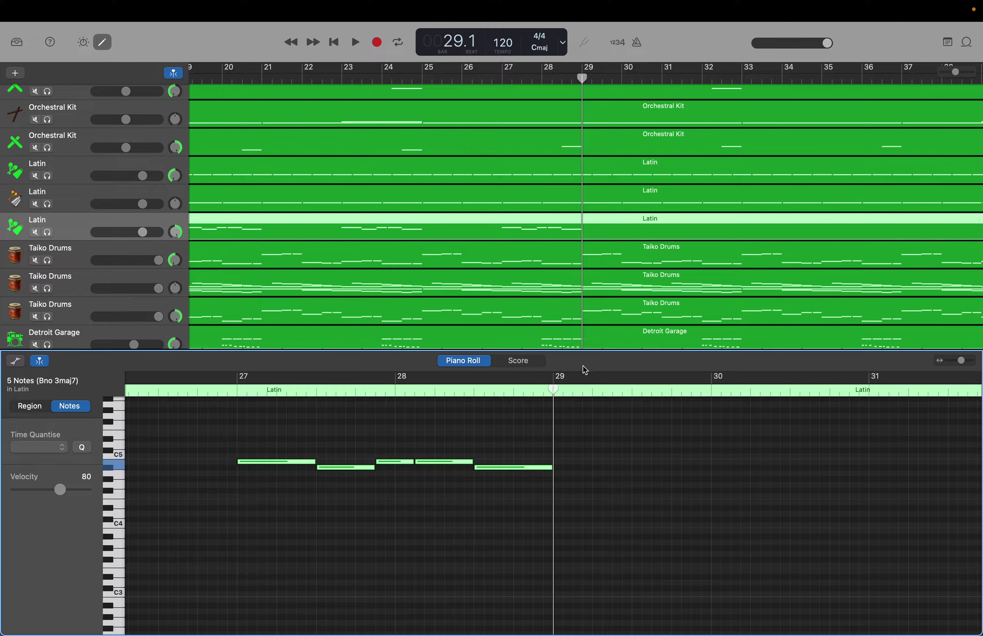
pyautogui.moveTo(554, 388); pyautogui.dragTo(872, 379)
pyautogui.press('.')
pyautogui.press('.')
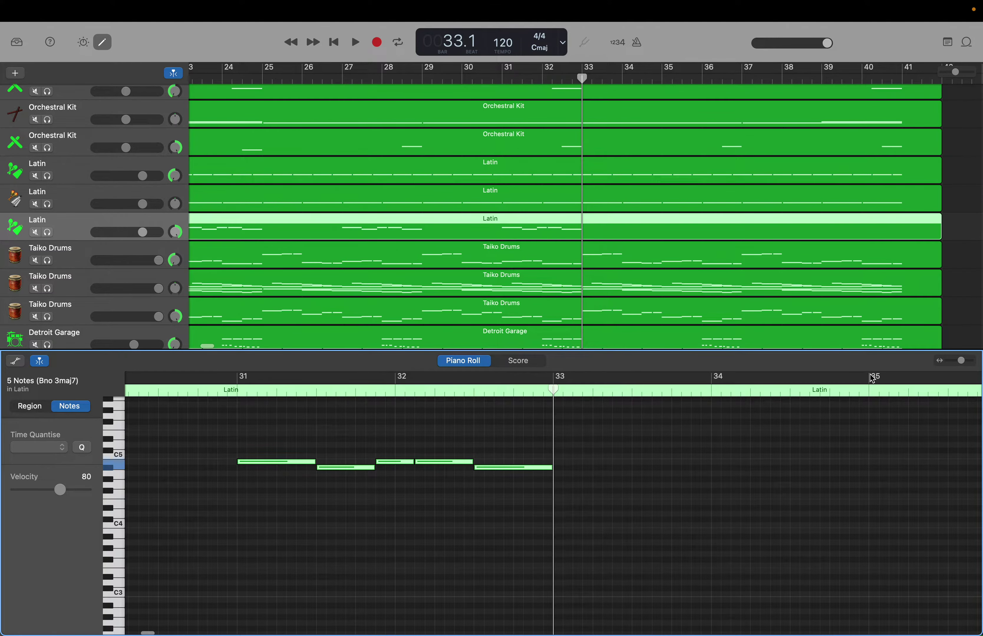
# Paste the five-note phrase at bars 35 and 39.
pyautogui.moveTo(554, 389); pyautogui.dragTo(870, 390)
pyautogui.press('.')
pyautogui.press('.')
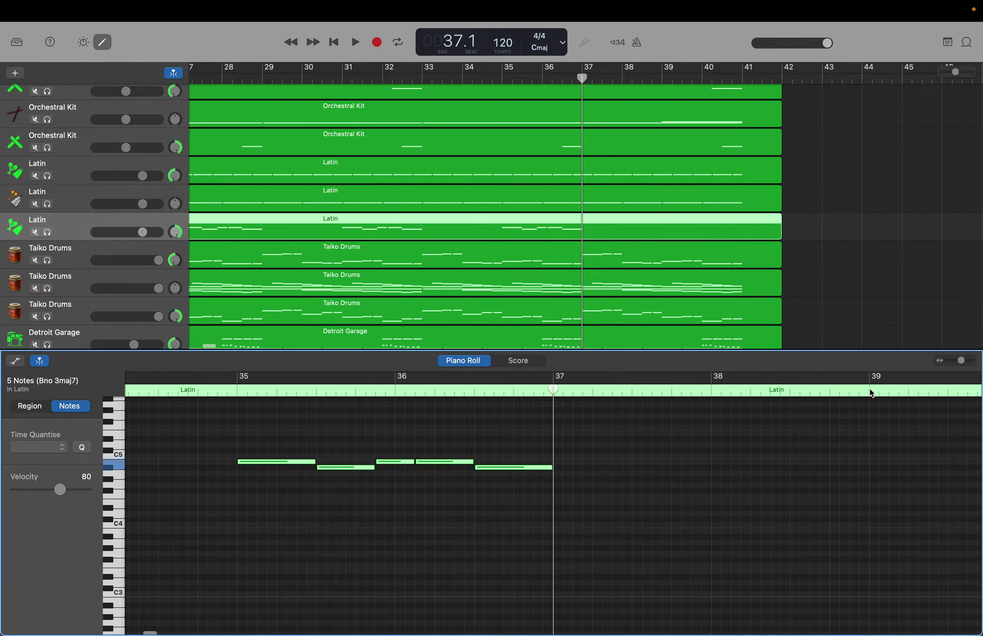
pyautogui.moveTo(554, 388); pyautogui.dragTo(869, 377)
pyautogui.press('.')
pyautogui.press('.')
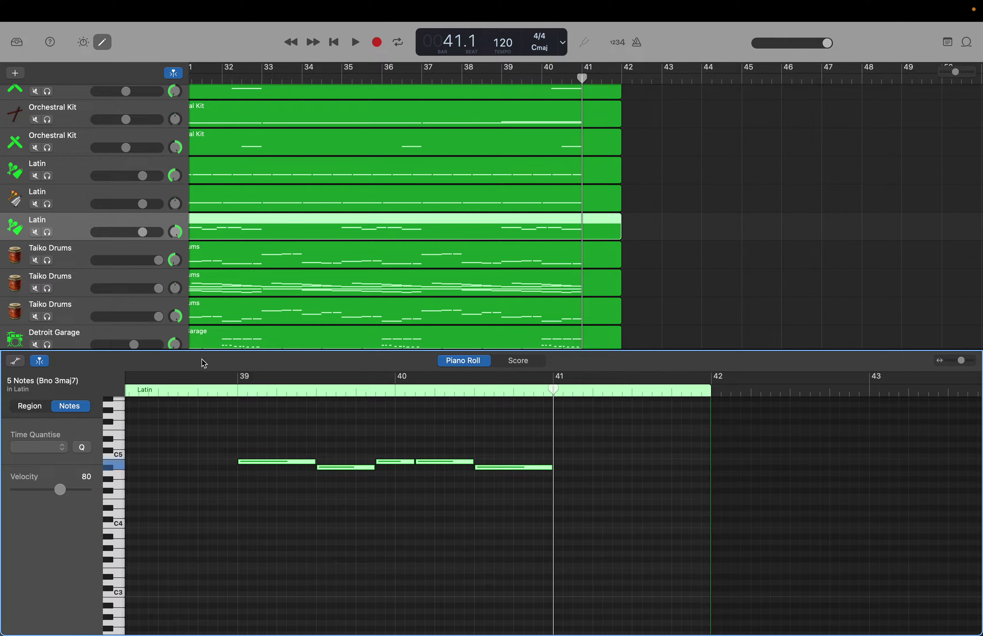
# Audition sounds on the third Latin track, and open the second Latin track to audition its sounds between C4 and C5.
pyautogui.click(125, 478)
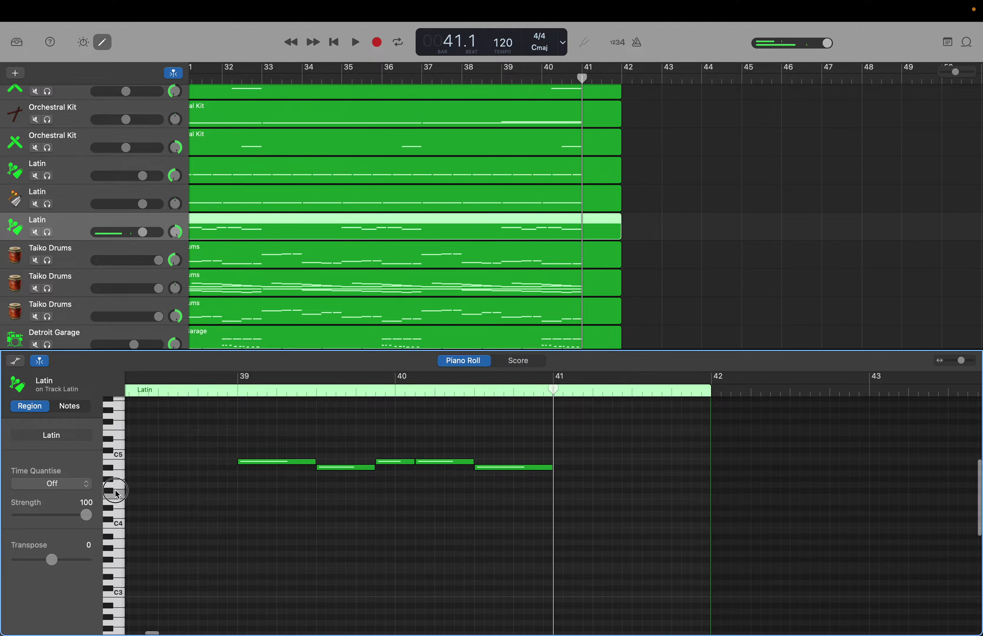
pyautogui.click(119, 490)
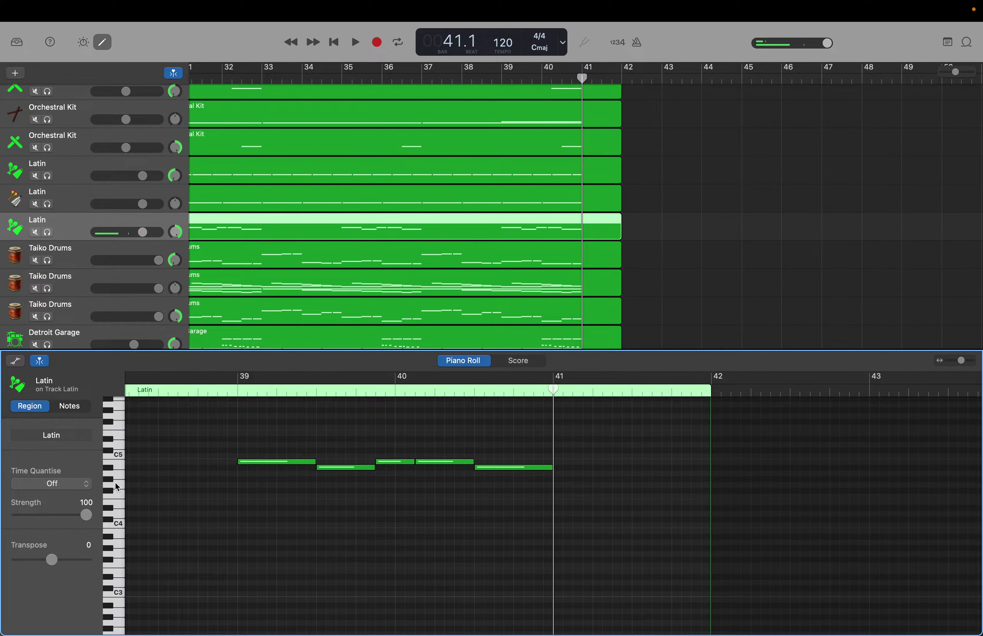
pyautogui.click(81, 197)
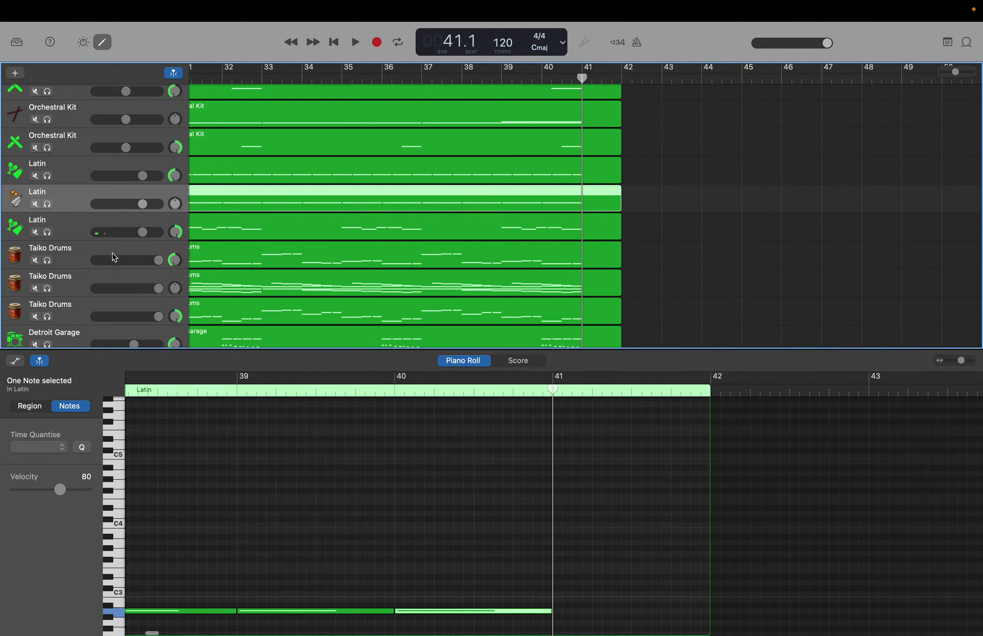
pyautogui.click(114, 473)
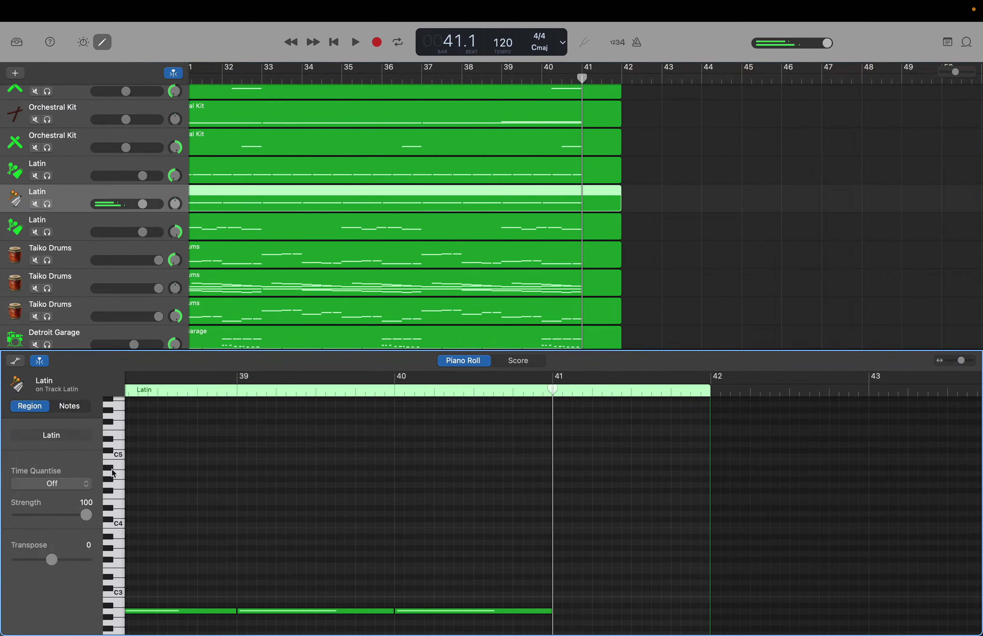
pyautogui.click(116, 510)
pyautogui.click(110, 489)
pyautogui.click(114, 492)
pyautogui.click(111, 491)
pyautogui.click(114, 490)
pyautogui.click(113, 493)
pyautogui.click(119, 487)
pyautogui.hscroll(-1, 163, 487)
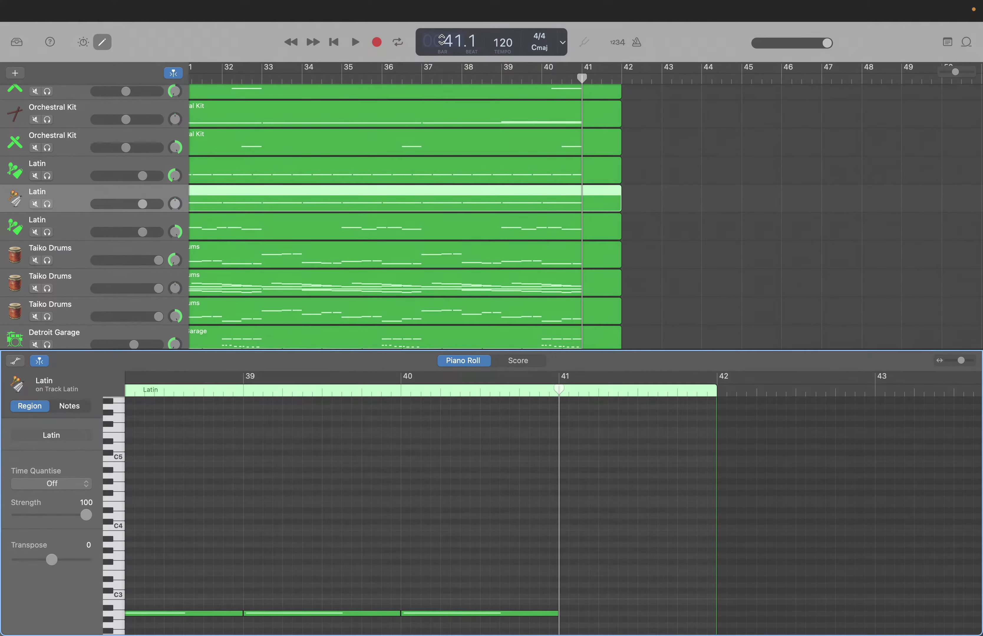
# Return the playhead to the start of the song and clear the playhead's bar position for editing.
pyautogui.press('Return')
pyautogui.doubleClick(450, 42)
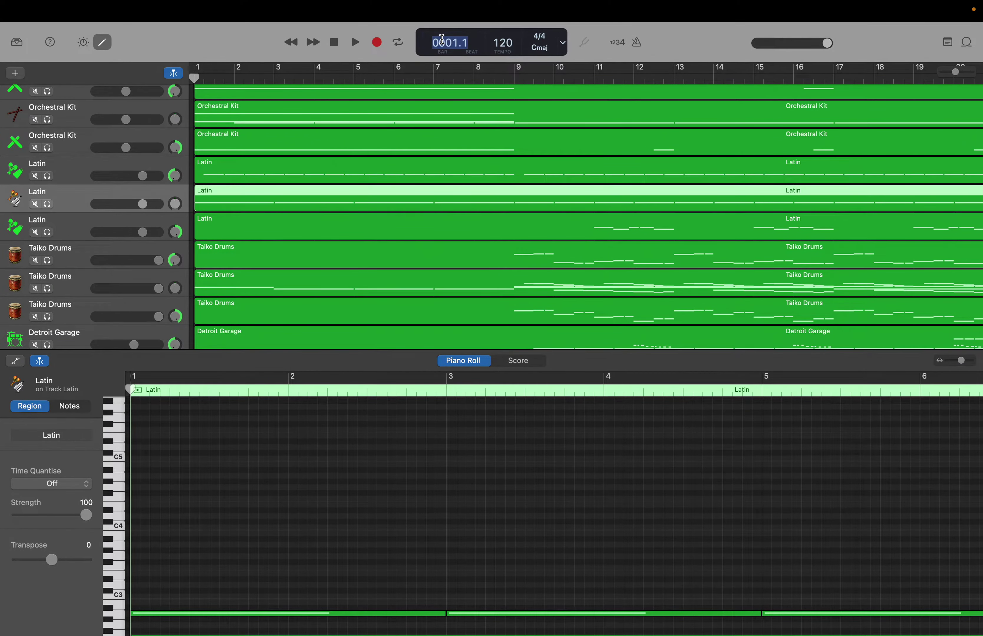
pyautogui.press('BackSpace')
pyautogui.press('super+Tab')
pyautogui.press('super+Tab')
pyautogui.press('super+Tab')
pyautogui.press('super+Tab')
pyautogui.press('super+Tab')
pyautogui.press('super+Tab')
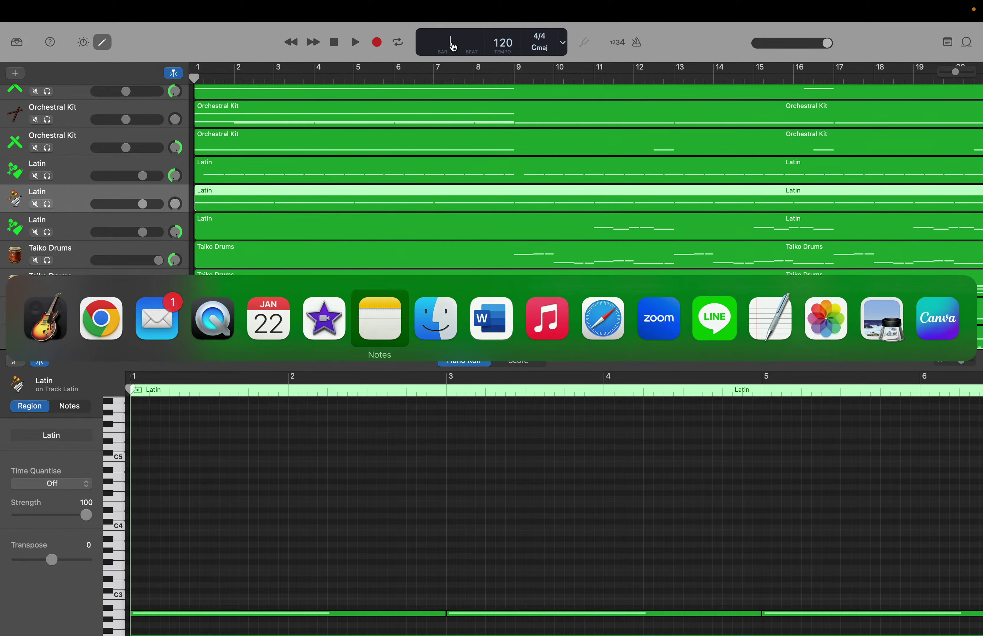
pyautogui.press('super+Tab')
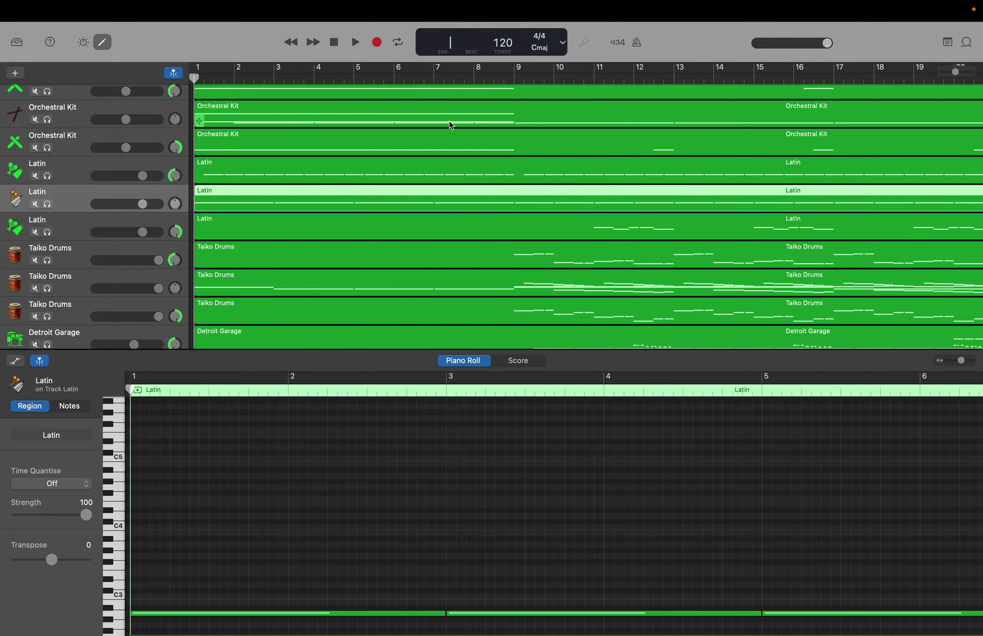
# Set the playhead to bar 9 and audition the second Latin track's sounds in the octave above C4.
pyautogui.write('9')
pyautogui.press('Return')
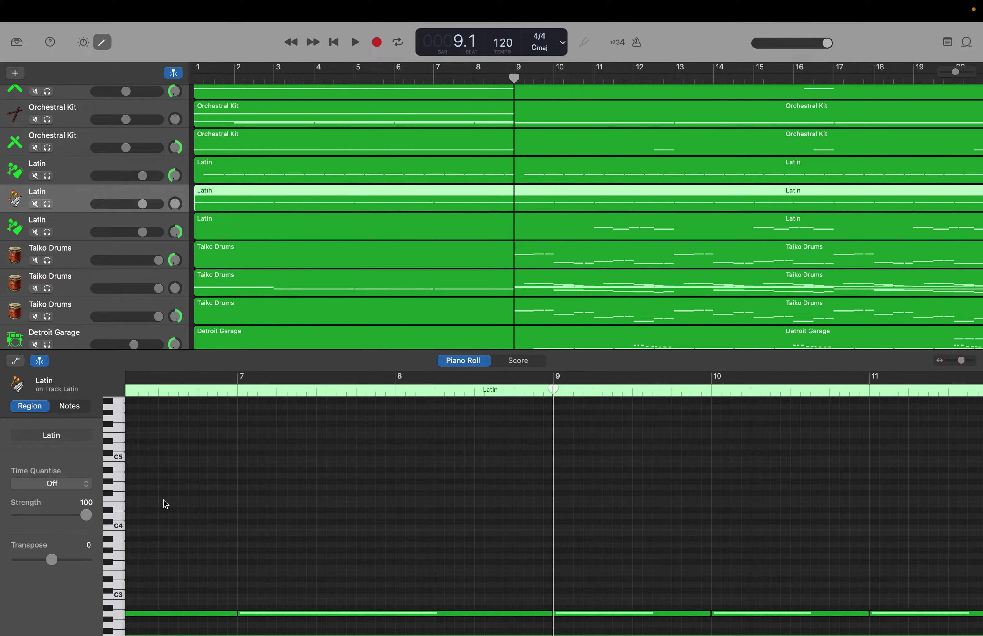
pyautogui.click(114, 517)
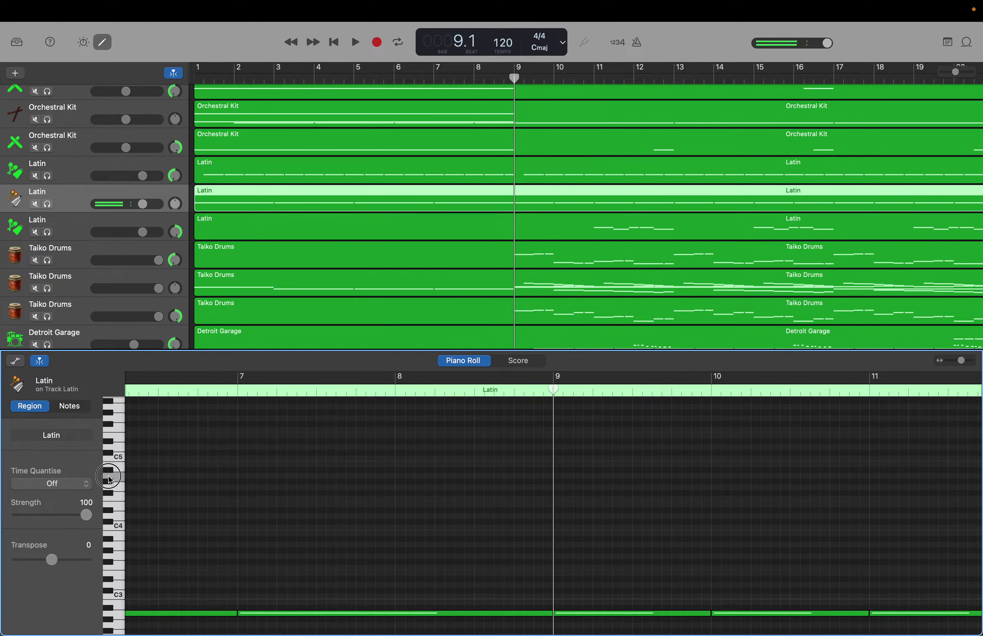
pyautogui.click(107, 483)
pyautogui.click(118, 494)
pyautogui.click(120, 500)
pyautogui.click(110, 488)
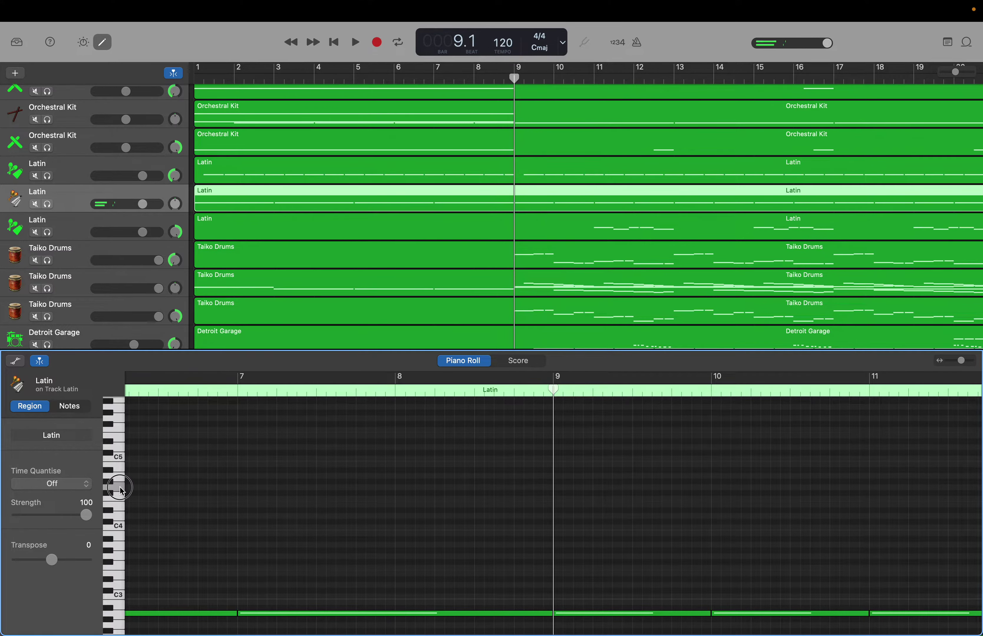
pyautogui.click(112, 490)
pyautogui.click(114, 491)
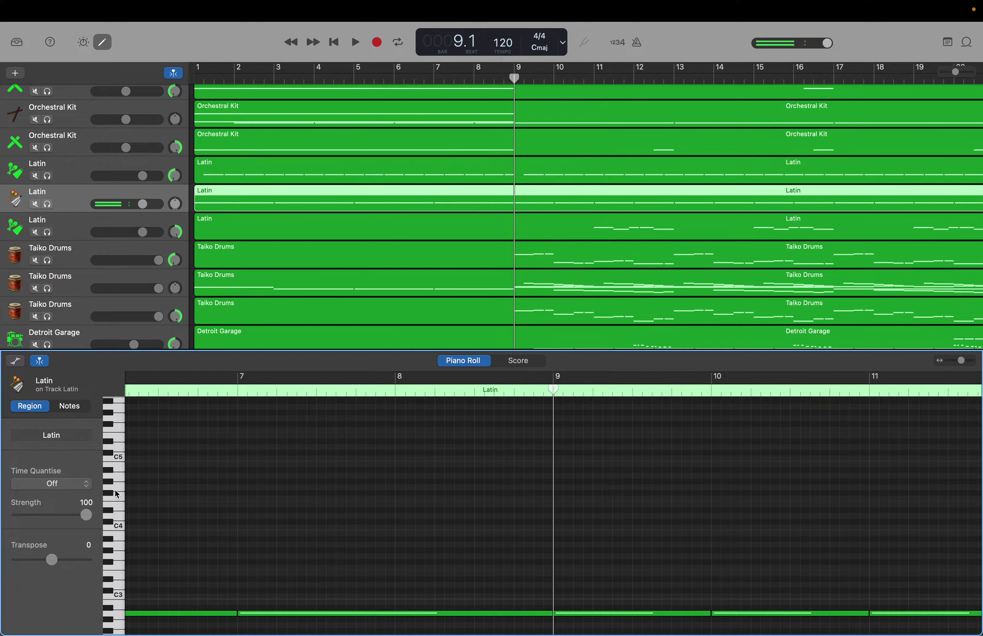
pyautogui.click(110, 498)
# Create two half-bar notes in bar 9 of the second Latin track, F#4 on beat 1 and G4 on beat 3.
pyautogui.rightClick(559, 496)
pyautogui.click(568, 495)
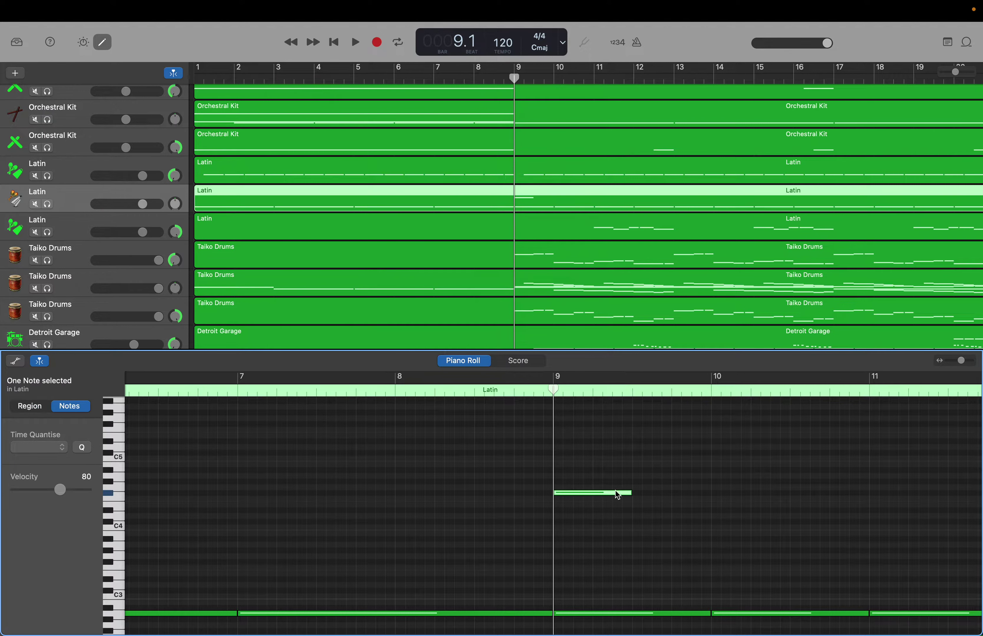
pyautogui.rightClick(639, 492)
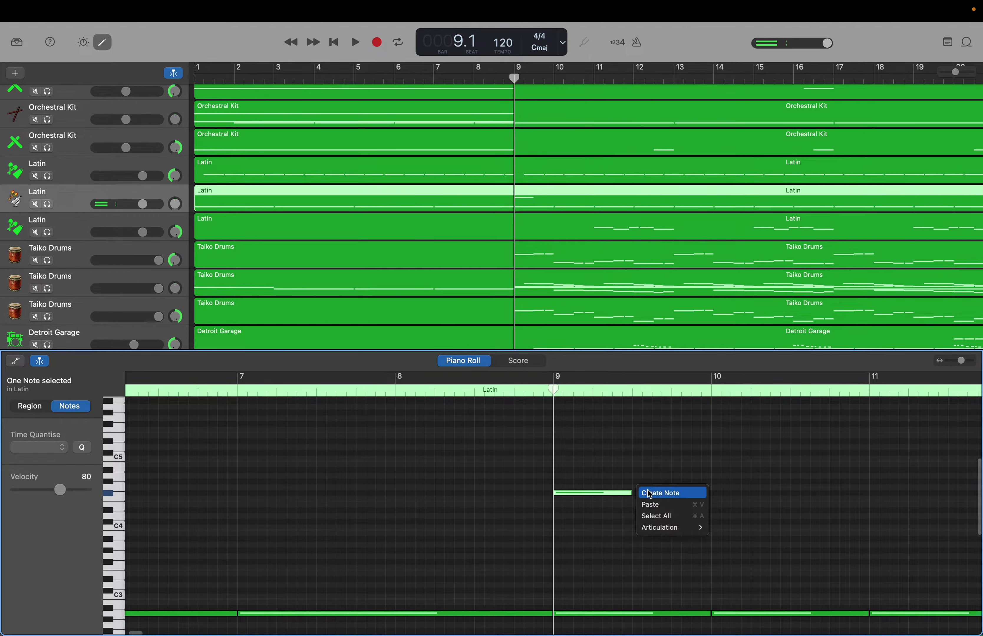
pyautogui.click(655, 492)
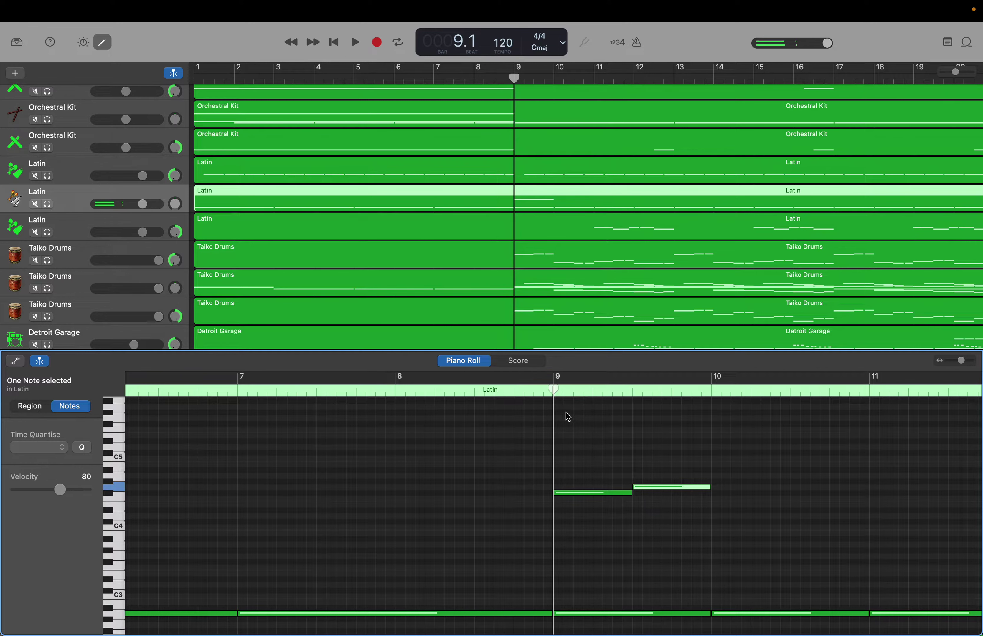
# Copy the two-note F#4–G4 phrase in bar 9 and paste it into every bar from 10 through 40.
pyautogui.click(712, 391)
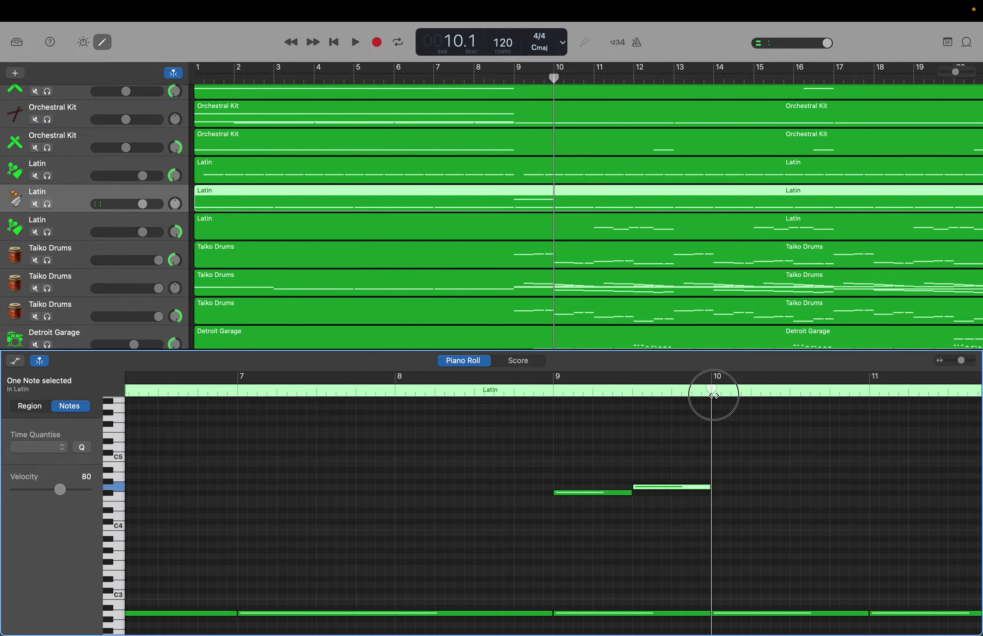
pyautogui.moveTo(600, 458); pyautogui.dragTo(663, 517)
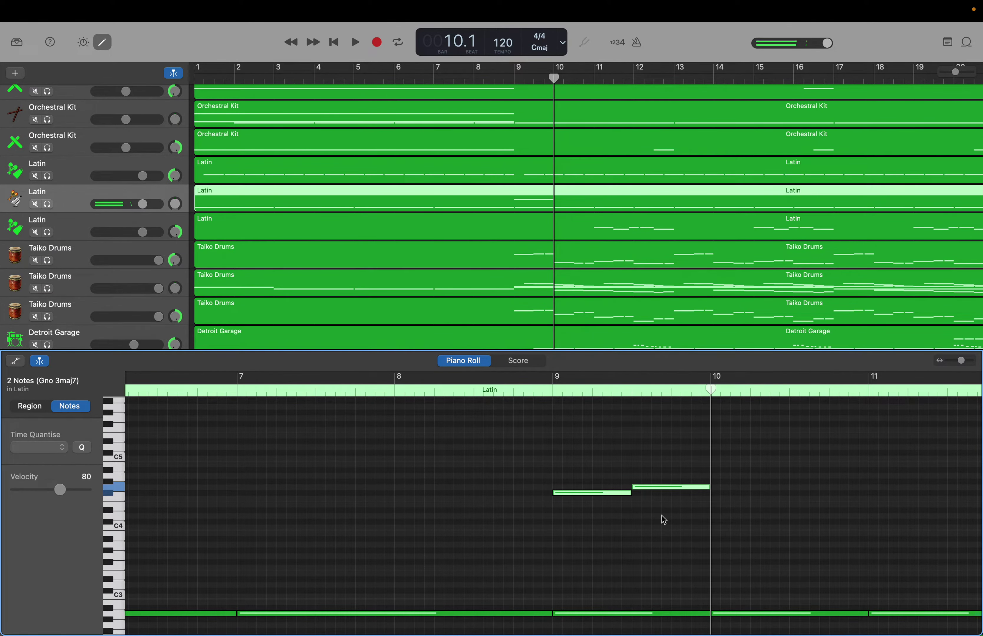
pyautogui.press('.')
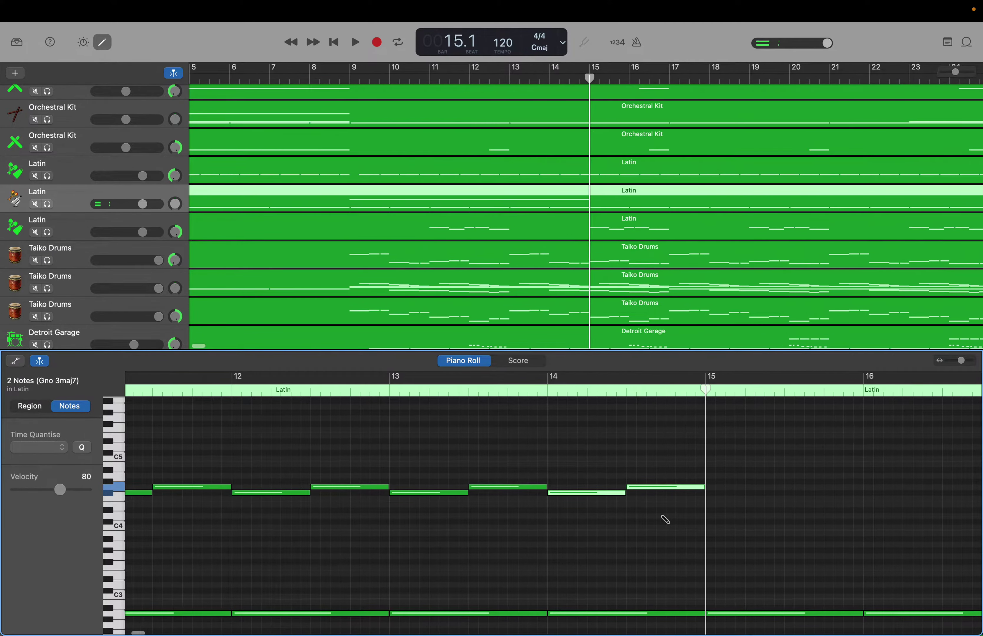
pyautogui.press('.')
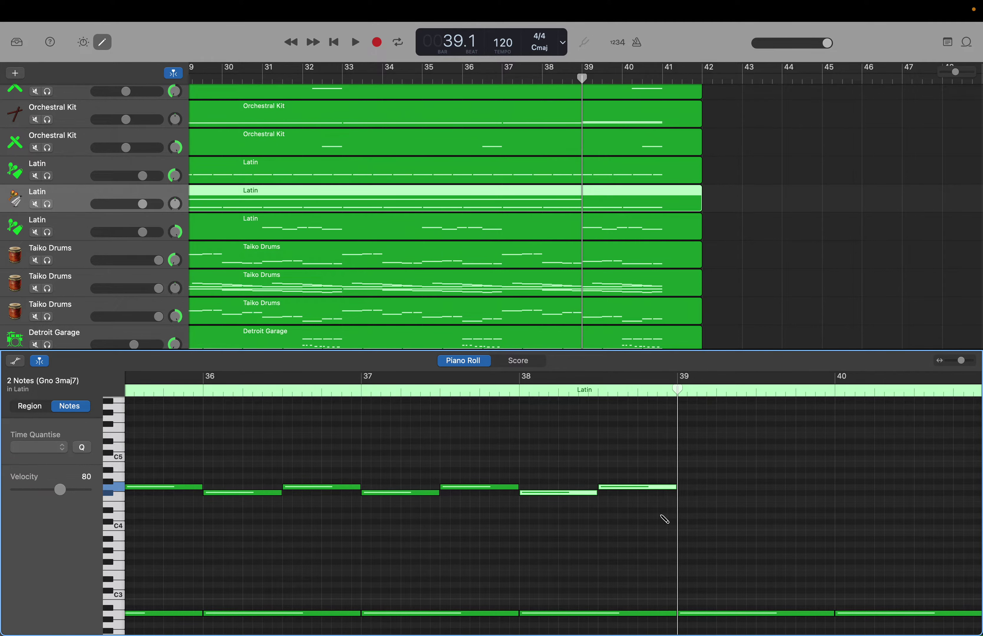
pyautogui.press('.')
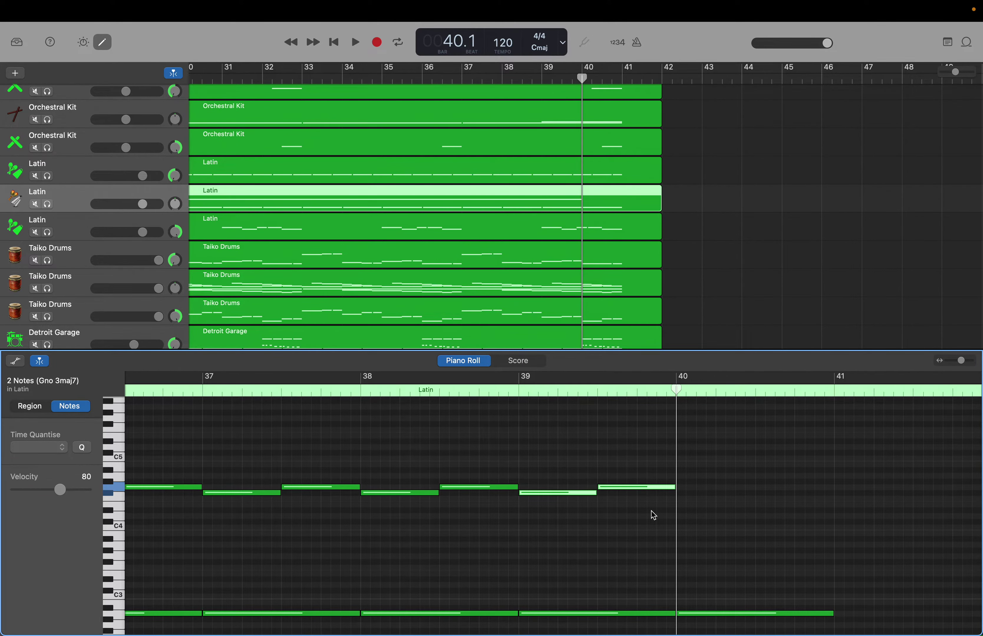
pyautogui.press('.')
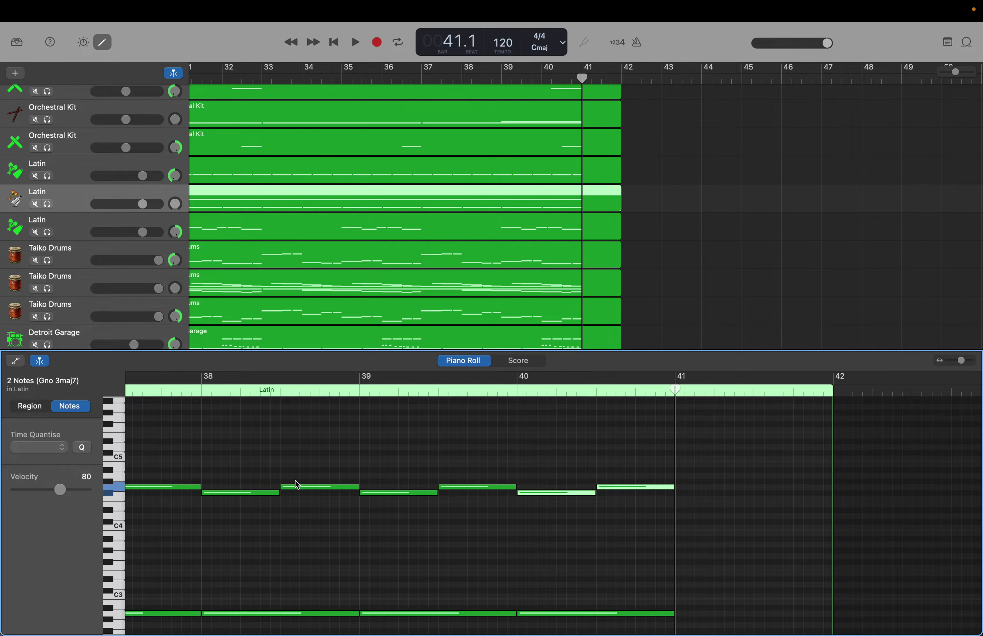
# Audition the second Latin track's sounds just above C4.
pyautogui.click(124, 512)
pyautogui.click(118, 512)
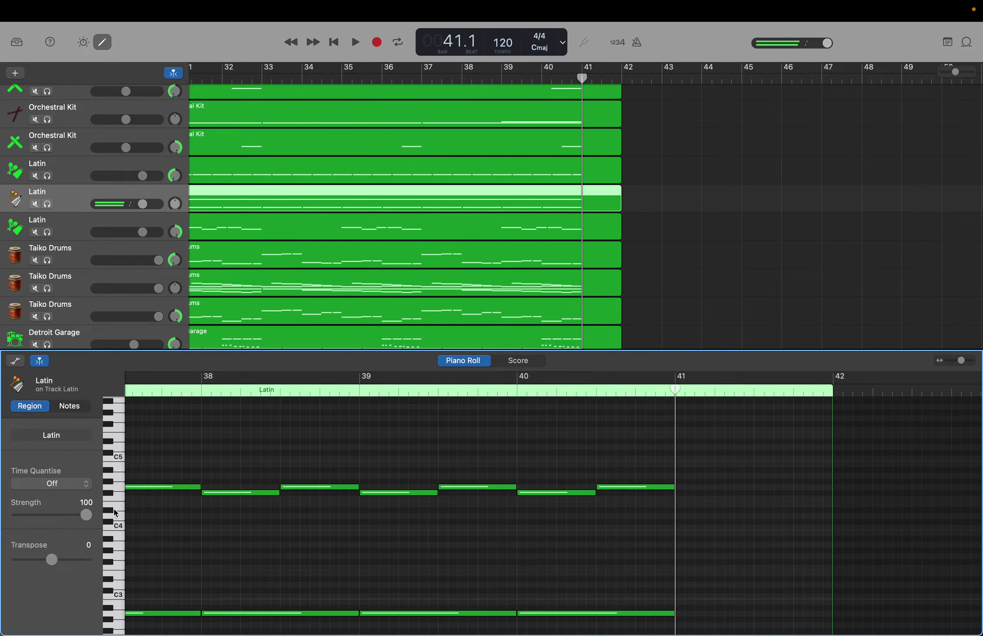
pyautogui.click(113, 510)
pyautogui.click(109, 513)
pyautogui.click(113, 514)
pyautogui.click(116, 507)
# Open the first Latin track and audition its percussion sounds from around C1 up to C4.
pyautogui.click(64, 180)
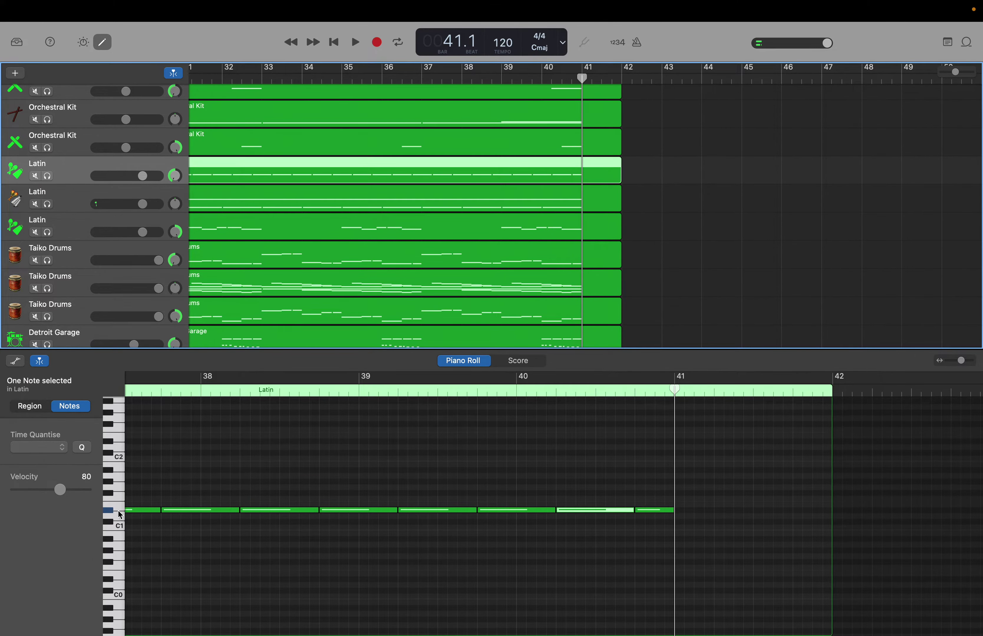
pyautogui.click(120, 520)
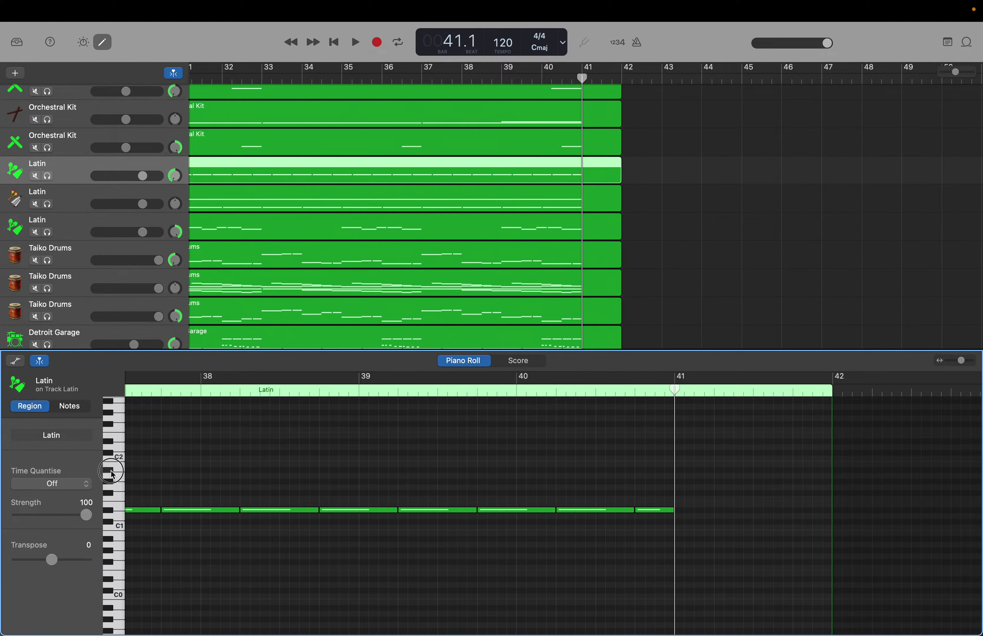
pyautogui.click(114, 511)
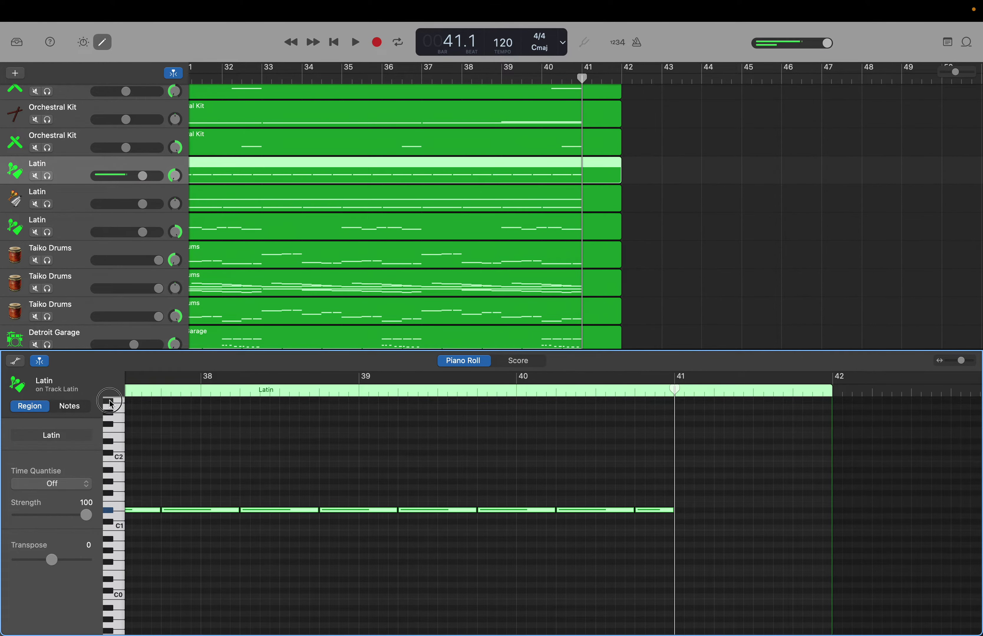
pyautogui.scroll(3, 112, 414)
pyautogui.click(111, 409)
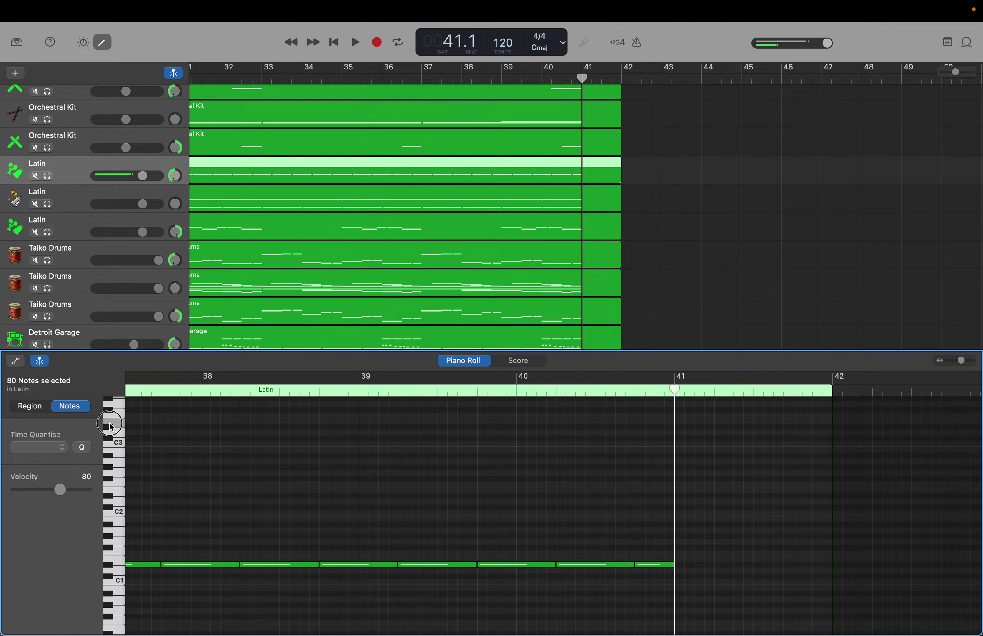
pyautogui.scroll(2, 120, 516)
pyautogui.scroll(3, 124, 552)
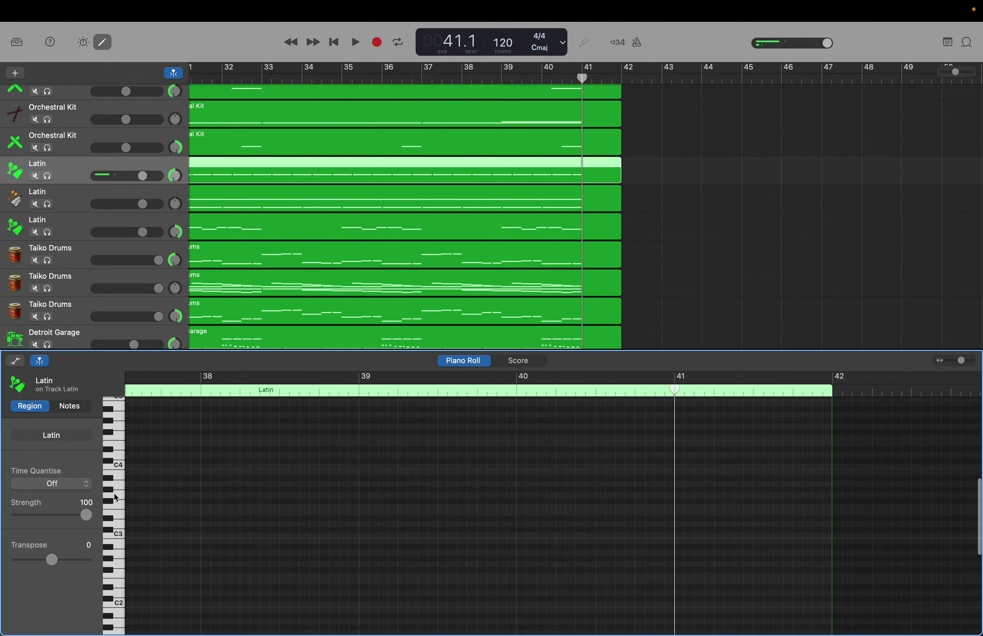
pyautogui.click(111, 494)
pyautogui.moveTo(111, 494); pyautogui.dragTo(112, 451)
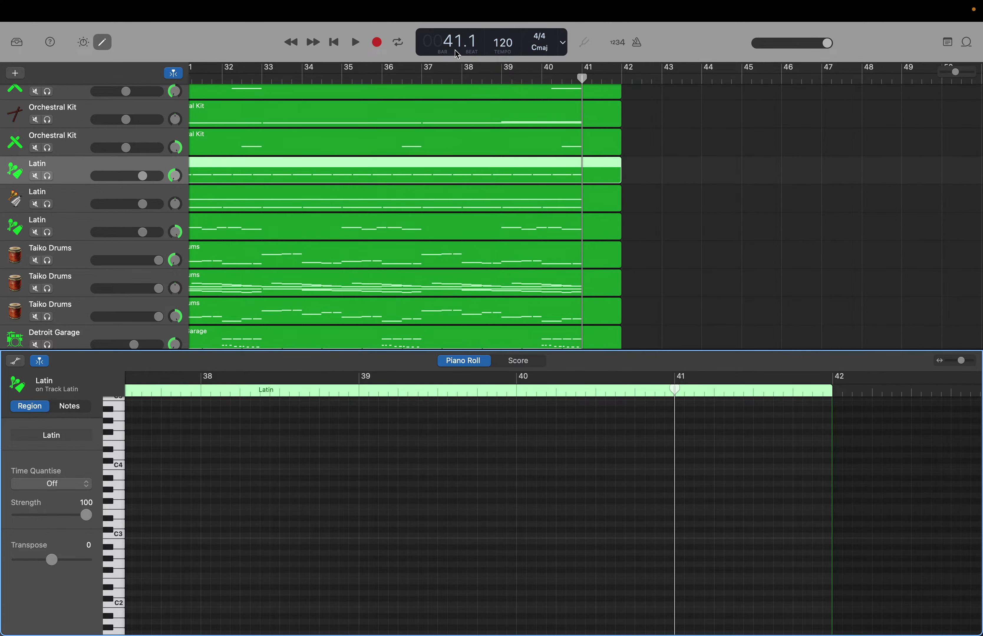
# Move the playhead to bar 9.
pyautogui.moveTo(456, 47); pyautogui.dragTo(455, 47)
pyautogui.write('9')
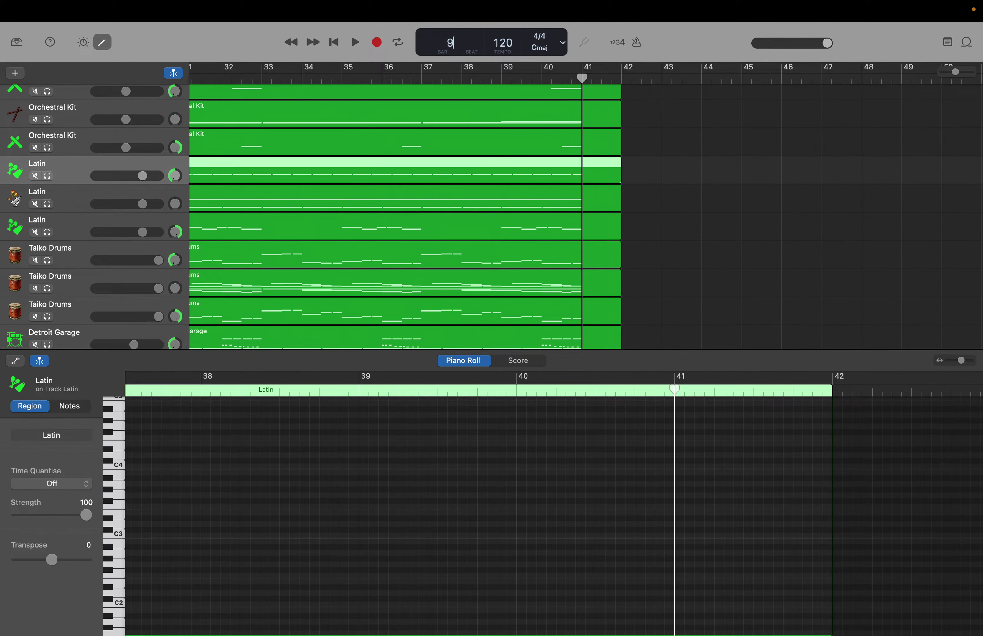
pyautogui.press('Return')
pyautogui.moveTo(453, 20)
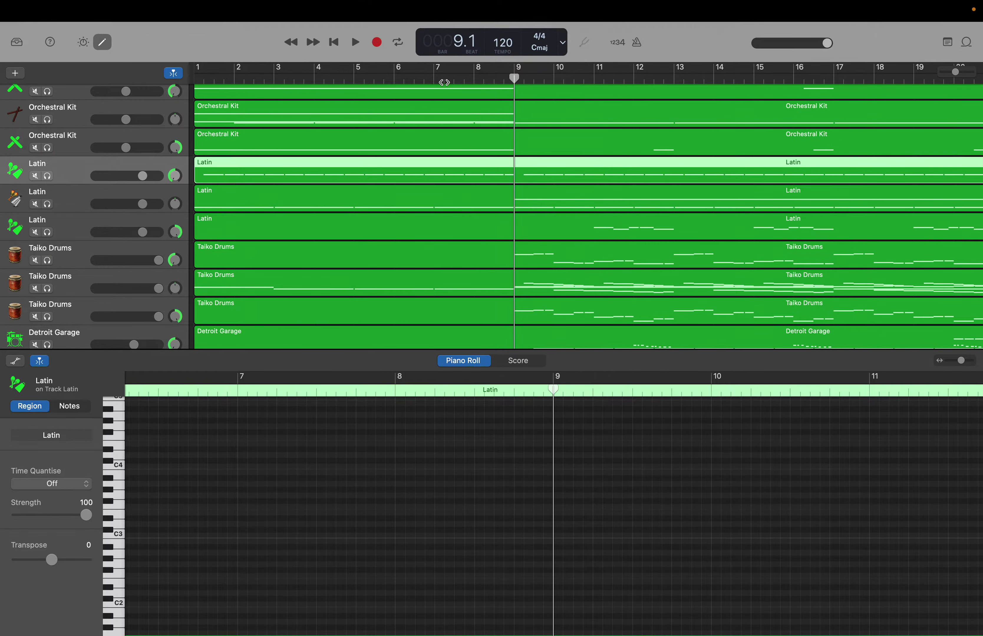
# Audition the first Latin track's sounds between C4 and F#4 to choose notes for the pattern.
pyautogui.click(117, 449)
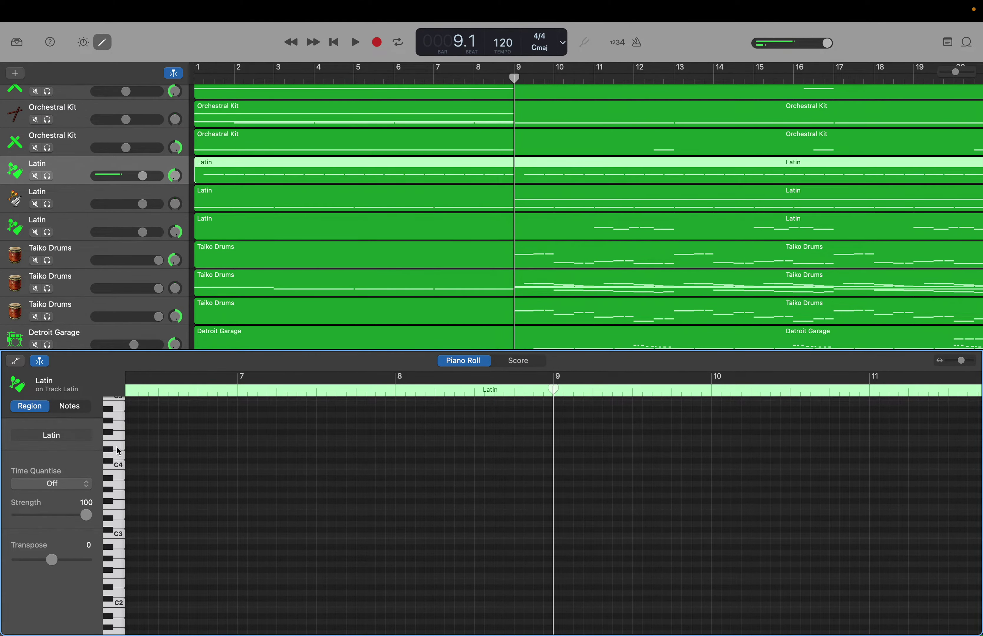
pyautogui.click(113, 434)
pyautogui.click(112, 432)
pyautogui.click(119, 435)
pyautogui.click(115, 436)
pyautogui.click(116, 446)
pyautogui.click(118, 448)
pyautogui.click(118, 448)
pyautogui.moveTo(114, 459); pyautogui.dragTo(117, 462)
pyautogui.click(118, 441)
pyautogui.click(118, 441)
pyautogui.click(118, 441)
pyautogui.click(118, 441)
pyautogui.click(118, 444)
pyautogui.click(118, 445)
pyautogui.click(107, 453)
pyautogui.click(111, 454)
pyautogui.click(117, 459)
pyautogui.click(120, 440)
pyautogui.click(121, 442)
pyautogui.click(120, 443)
pyautogui.click(118, 444)
pyautogui.click(117, 444)
pyautogui.click(116, 447)
pyautogui.click(117, 440)
pyautogui.click(117, 445)
pyautogui.click(116, 441)
pyautogui.click(111, 448)
pyautogui.click(109, 449)
pyautogui.click(112, 450)
# Create two half-bar notes in bar 9 of the first Latin track, E4 on beat 1 and D#4 on beat 3.
pyautogui.rightClick(560, 439)
pyautogui.click(567, 442)
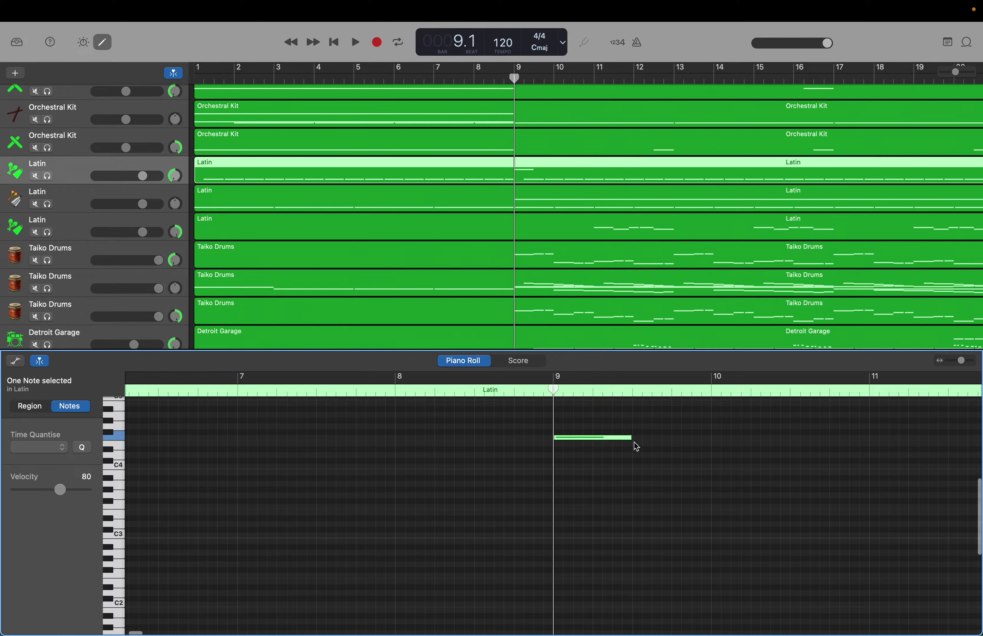
pyautogui.click(606, 438)
pyautogui.moveTo(609, 442); pyautogui.dragTo(610, 449)
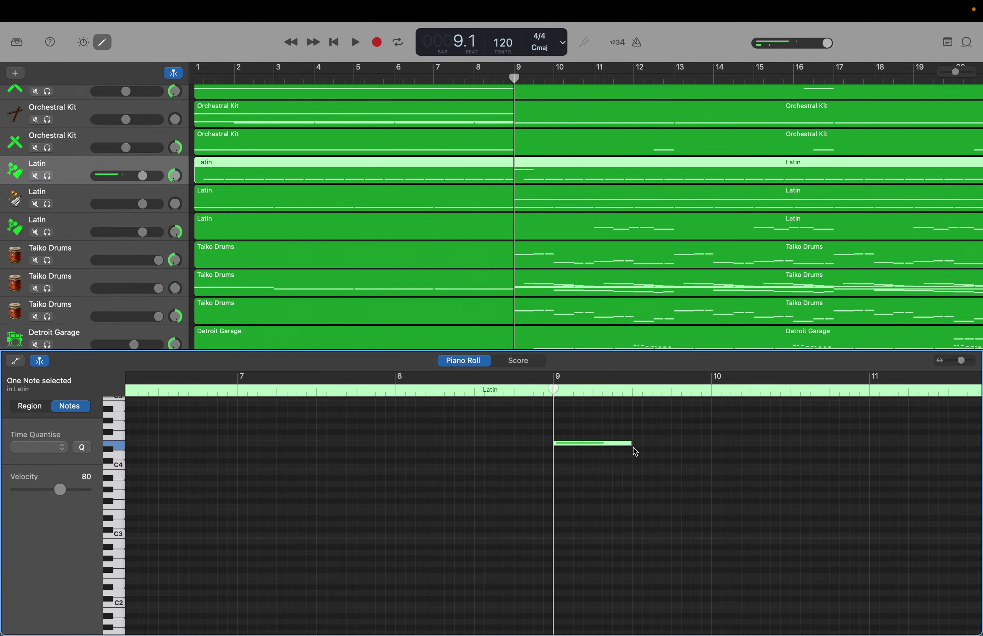
pyautogui.rightClick(635, 451)
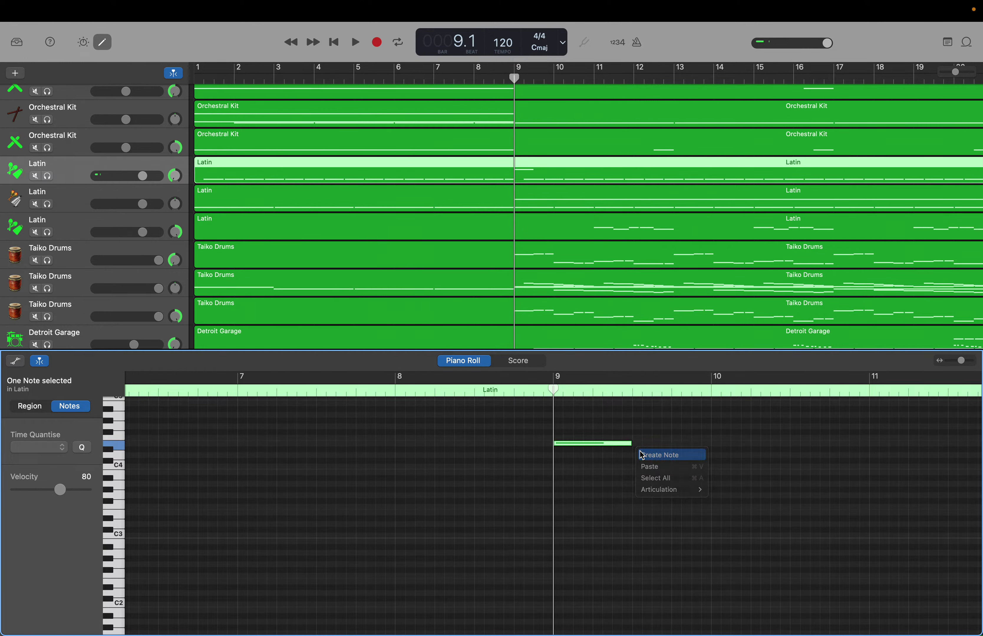
pyautogui.click(670, 454)
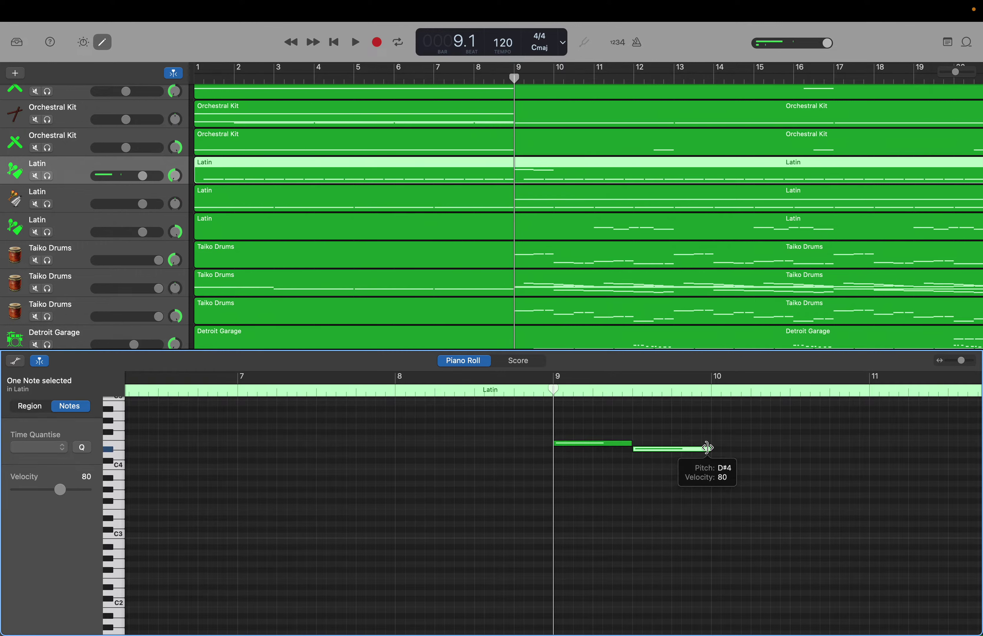
# Shorten the D#4 note in bar 9 to one and a half beats and add a one-beat F4 note directly after it.
pyautogui.moveTo(705, 453); pyautogui.dragTo(691, 454)
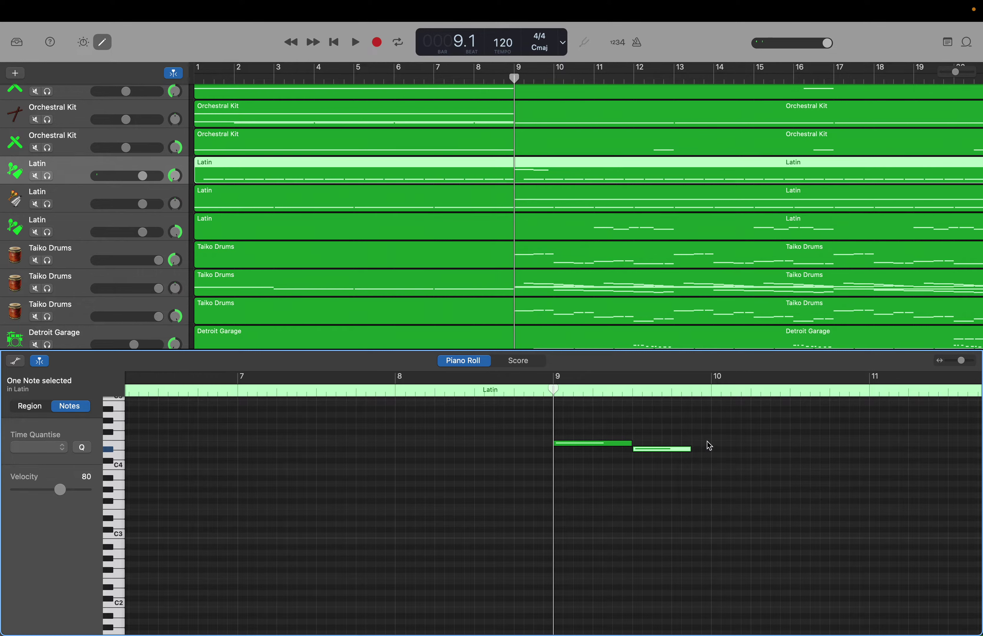
pyautogui.rightClick(696, 437)
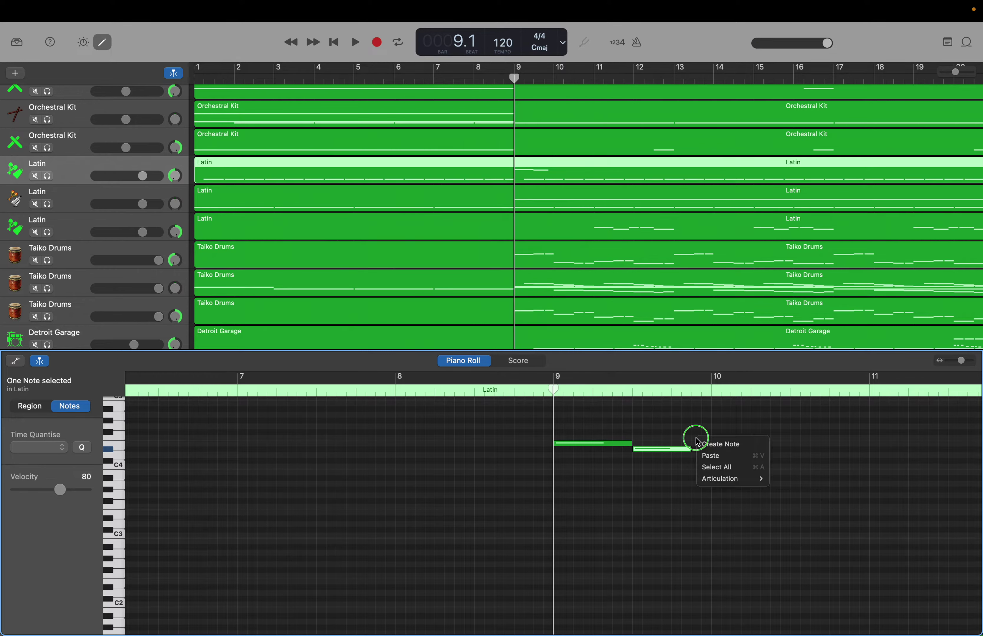
pyautogui.click(725, 440)
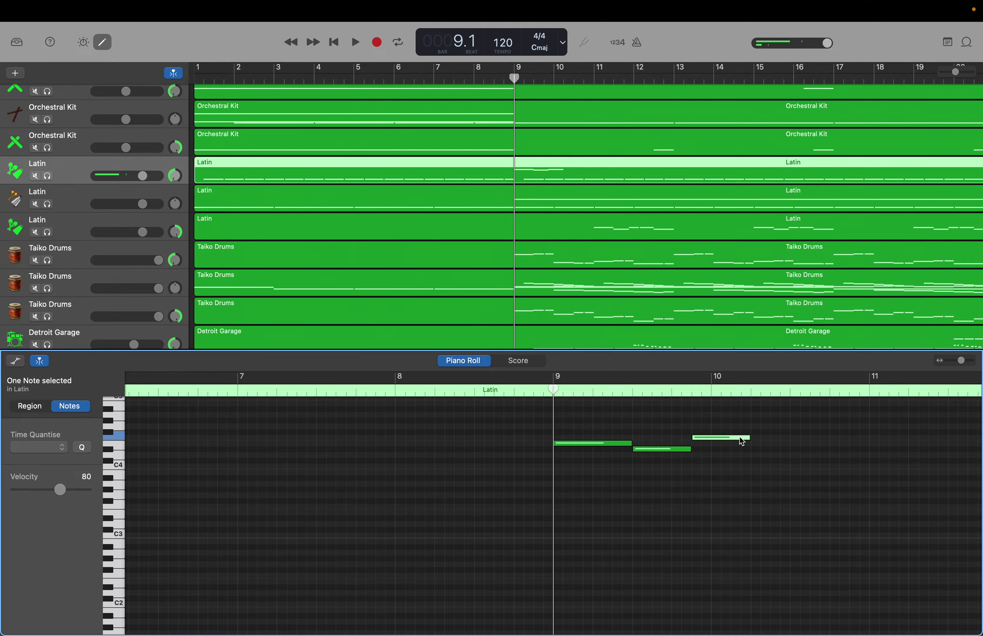
pyautogui.moveTo(744, 441); pyautogui.dragTo(730, 444)
# Add a one-and-a-half-beat E4 note and a half-bar D#4 note, filling the phrase up to bar 11.
pyautogui.rightClick(735, 451)
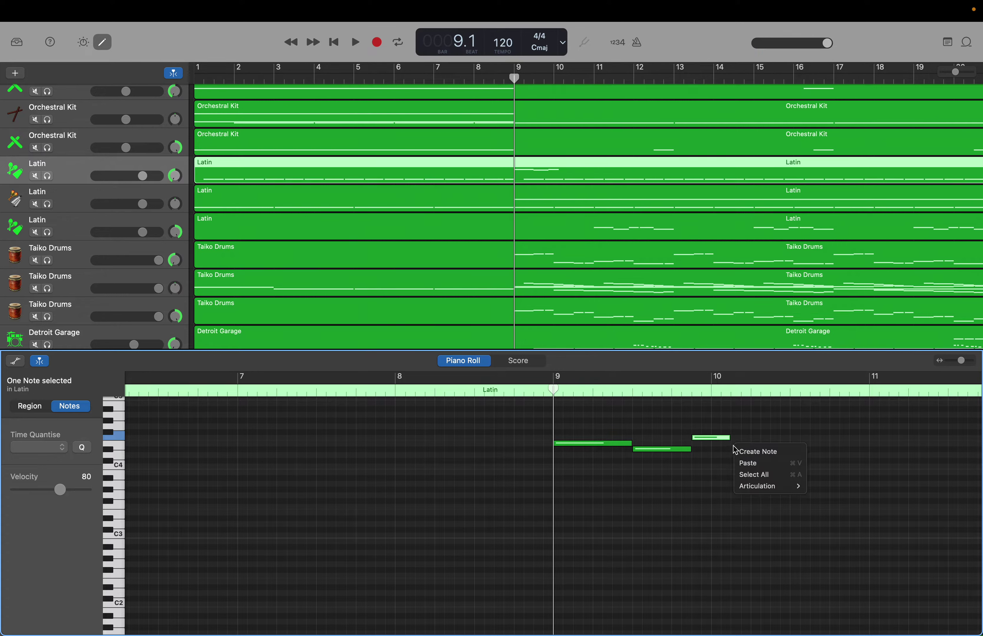
pyautogui.click(742, 453)
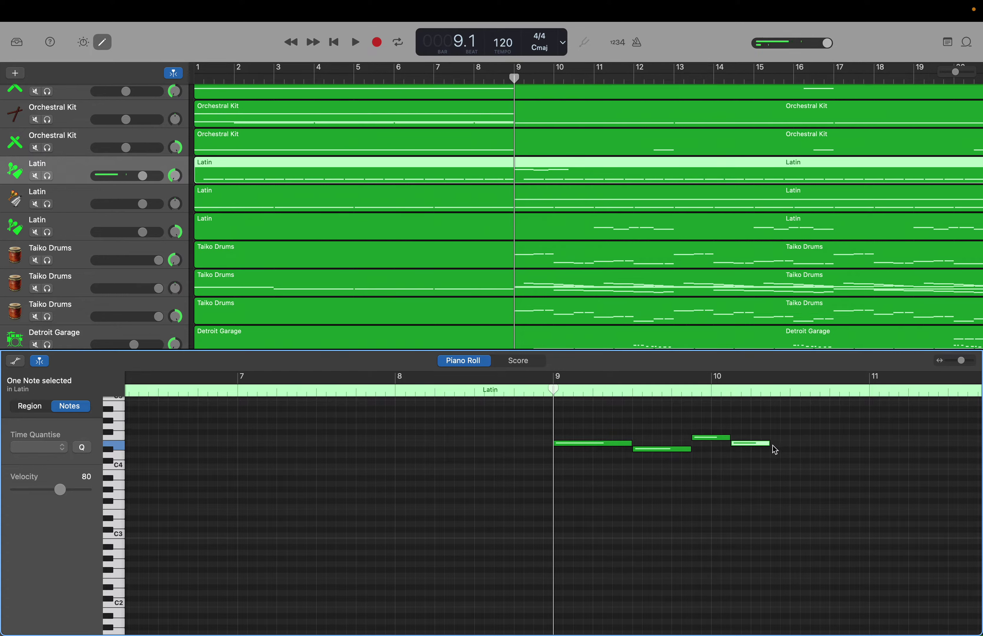
pyautogui.moveTo(770, 446); pyautogui.dragTo(788, 445)
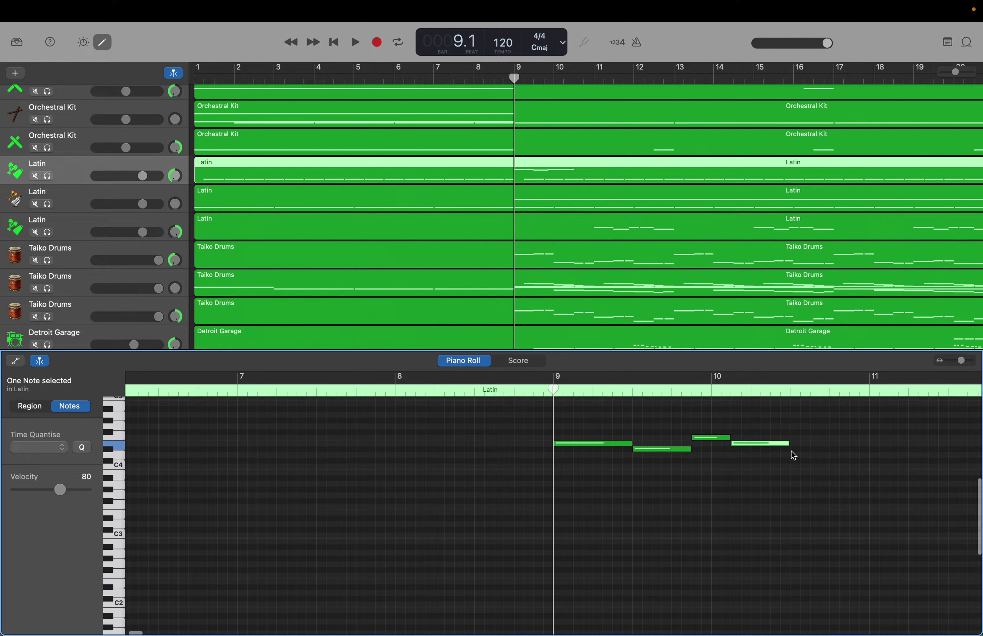
pyautogui.rightClick(793, 455)
pyautogui.click(800, 456)
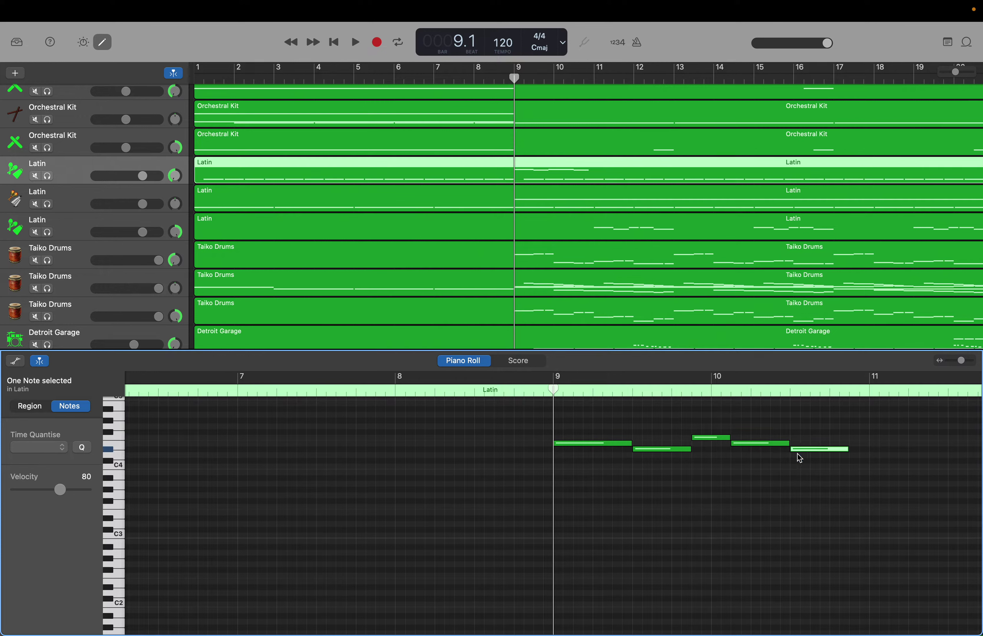
pyautogui.moveTo(843, 451); pyautogui.dragTo(866, 452)
# Copy the five-note phrase of bars 9 and 10 and paste it at bars 13 and 17.
pyautogui.moveTo(603, 426); pyautogui.dragTo(819, 476)
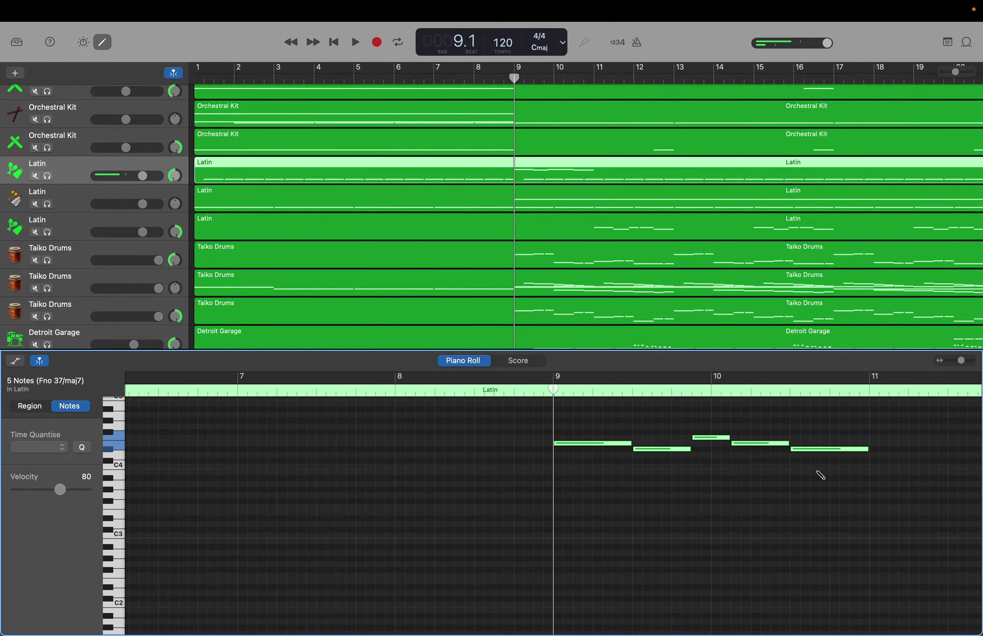
pyautogui.moveTo(555, 389); pyautogui.dragTo(894, 385)
pyautogui.press('.')
pyautogui.press('.')
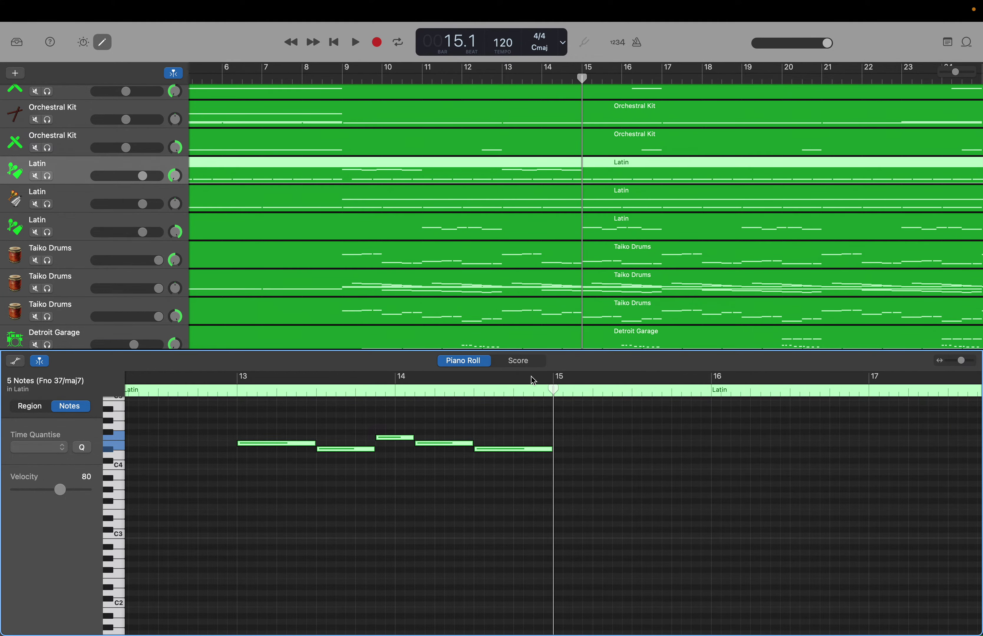
pyautogui.moveTo(551, 387); pyautogui.dragTo(871, 388)
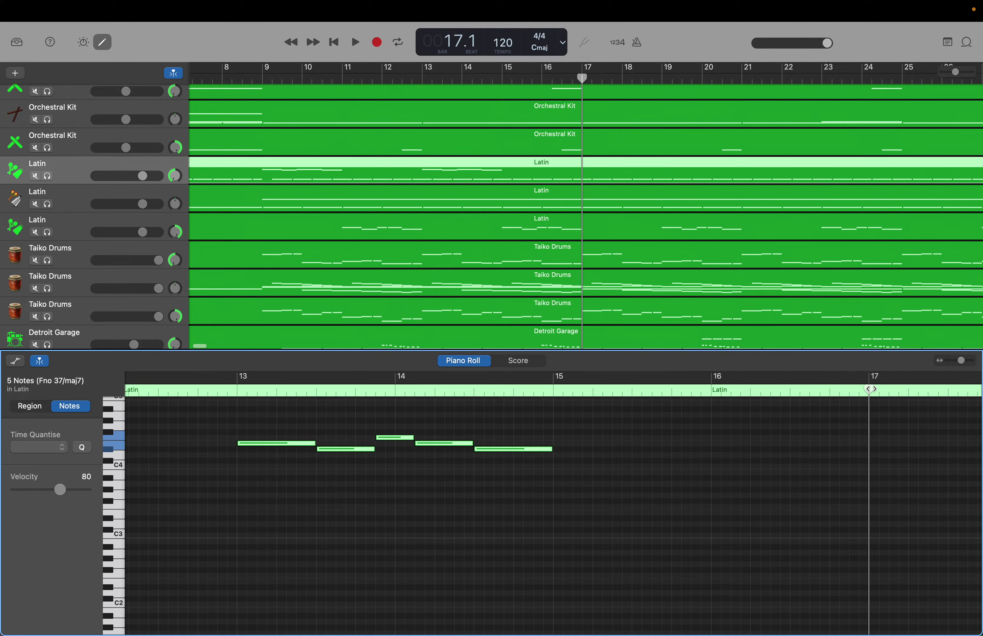
pyautogui.press('.')
pyautogui.press('.')
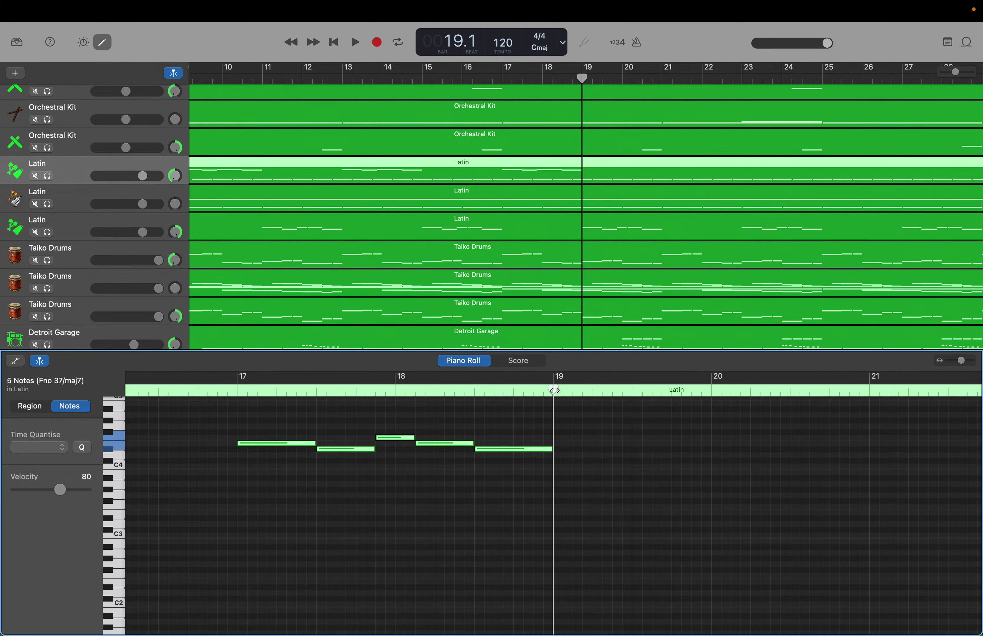
# Paste the five-note phrase at bars 21, 25 and 29 of the first Latin track.
pyautogui.moveTo(553, 390); pyautogui.dragTo(871, 395)
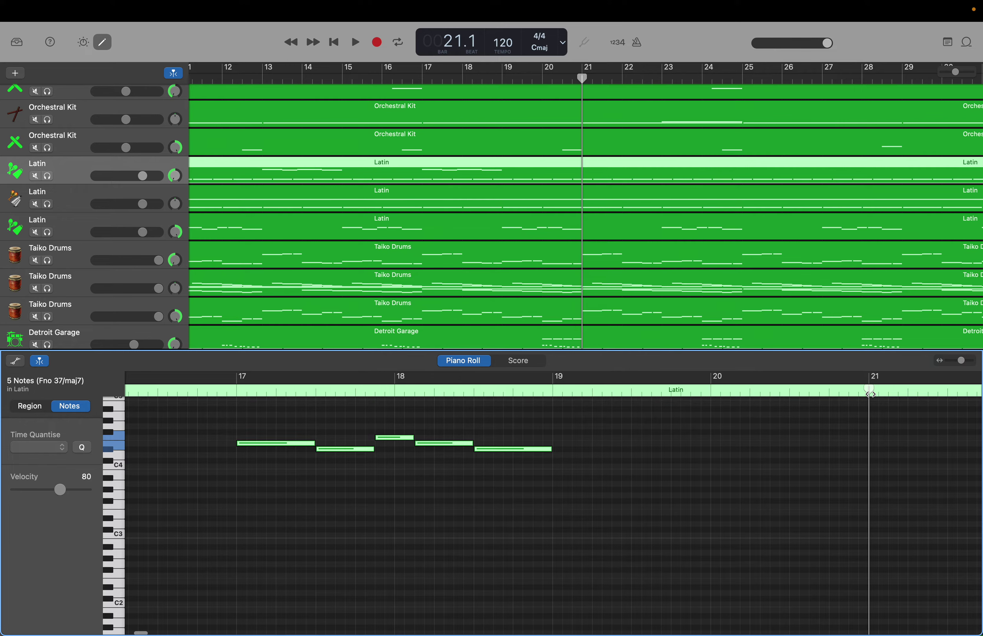
pyautogui.press('.')
pyautogui.press('.')
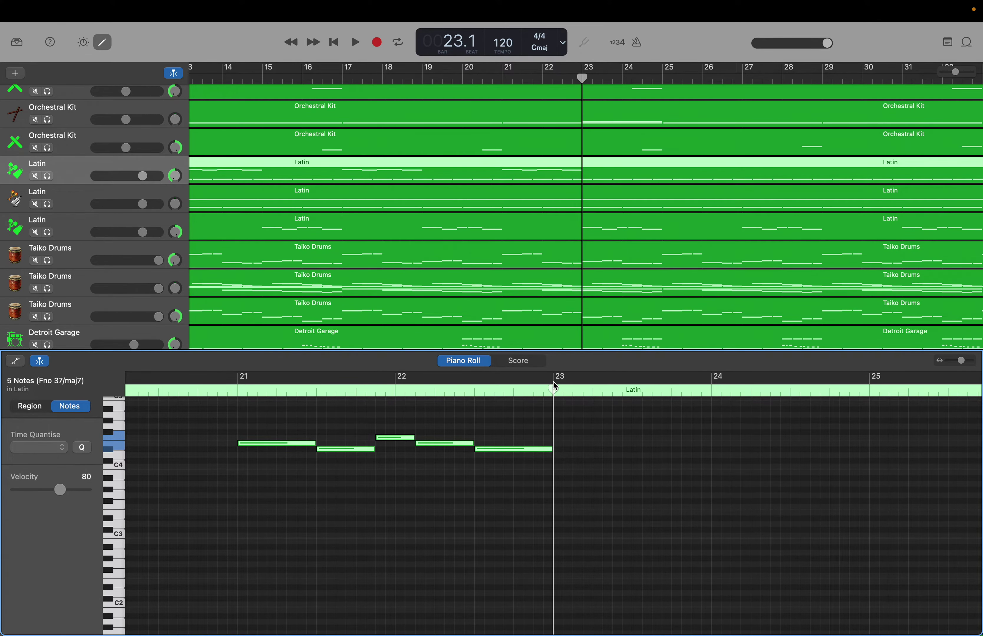
pyautogui.moveTo(553, 388); pyautogui.dragTo(871, 387)
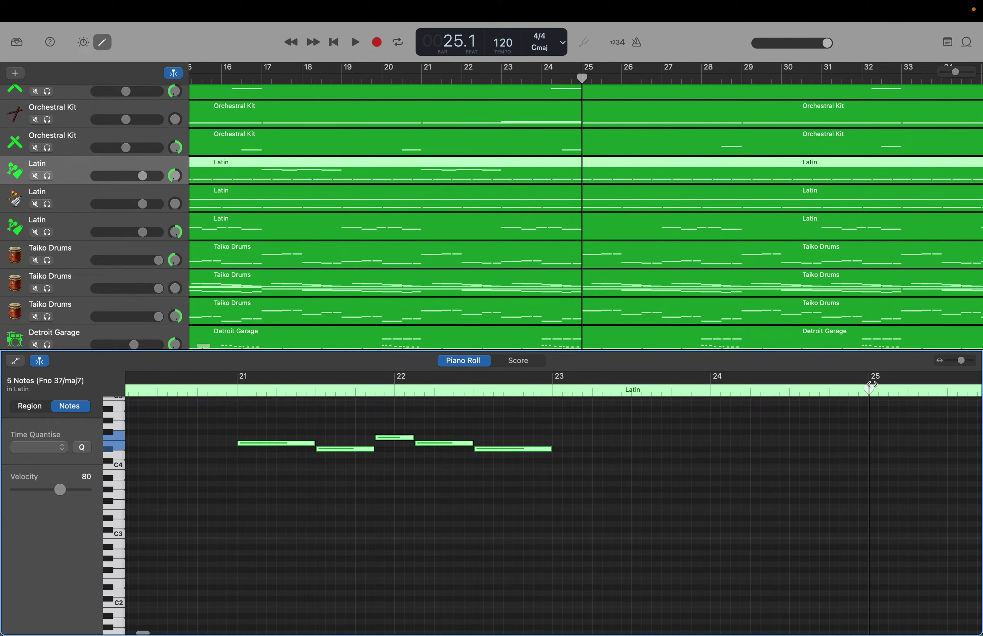
pyautogui.press('.')
pyautogui.press('.')
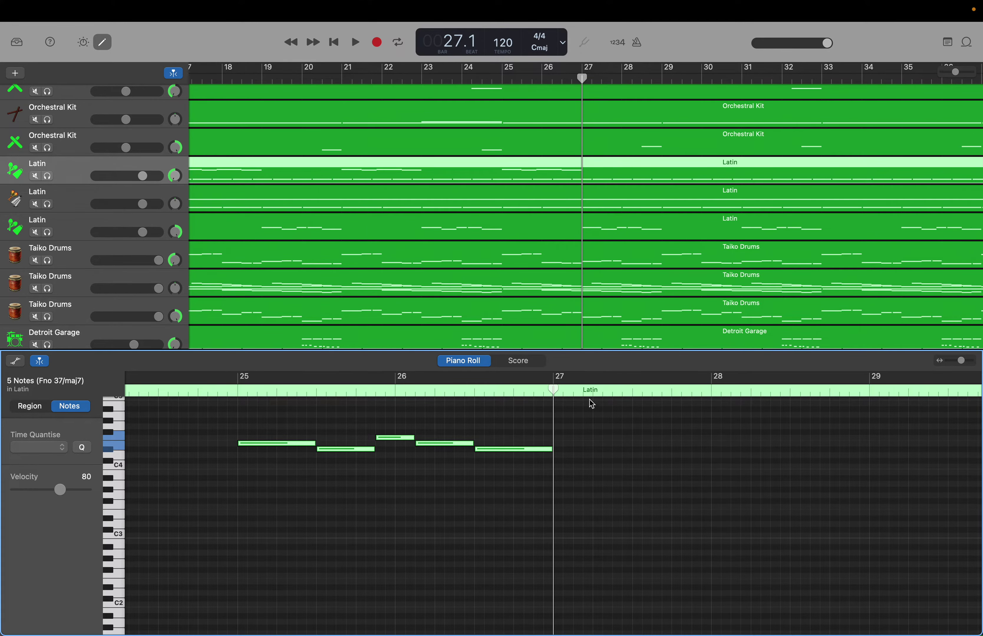
pyautogui.moveTo(554, 386); pyautogui.dragTo(869, 378)
pyautogui.press('.')
pyautogui.press('.')
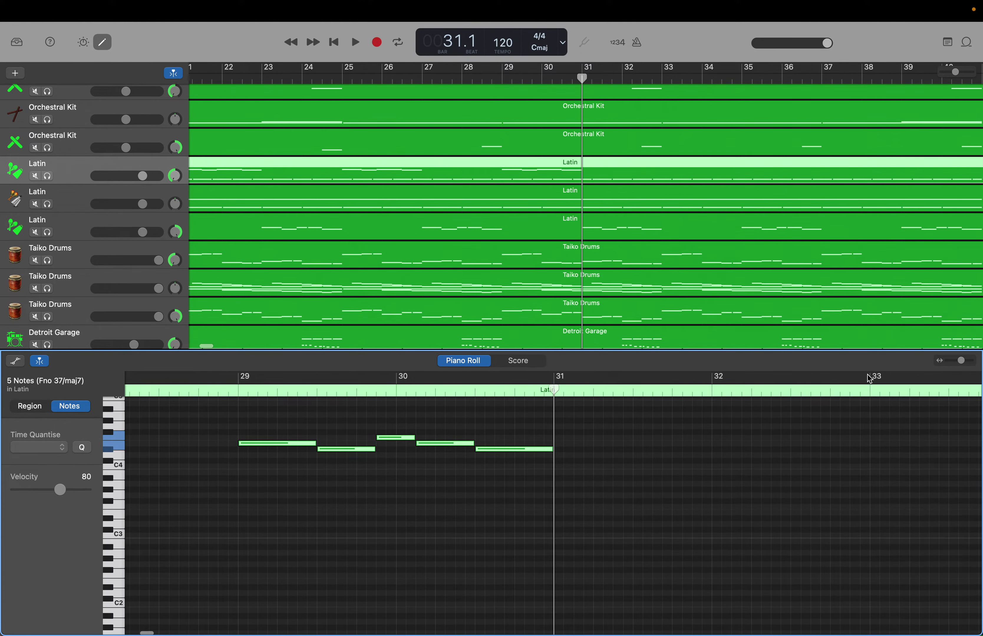
# Paste the five-note phrase at bars 33 and 37 of the first Latin track.
pyautogui.click(554, 390)
pyautogui.moveTo(553, 390); pyautogui.dragTo(869, 392)
pyautogui.press('.')
pyautogui.press('.')
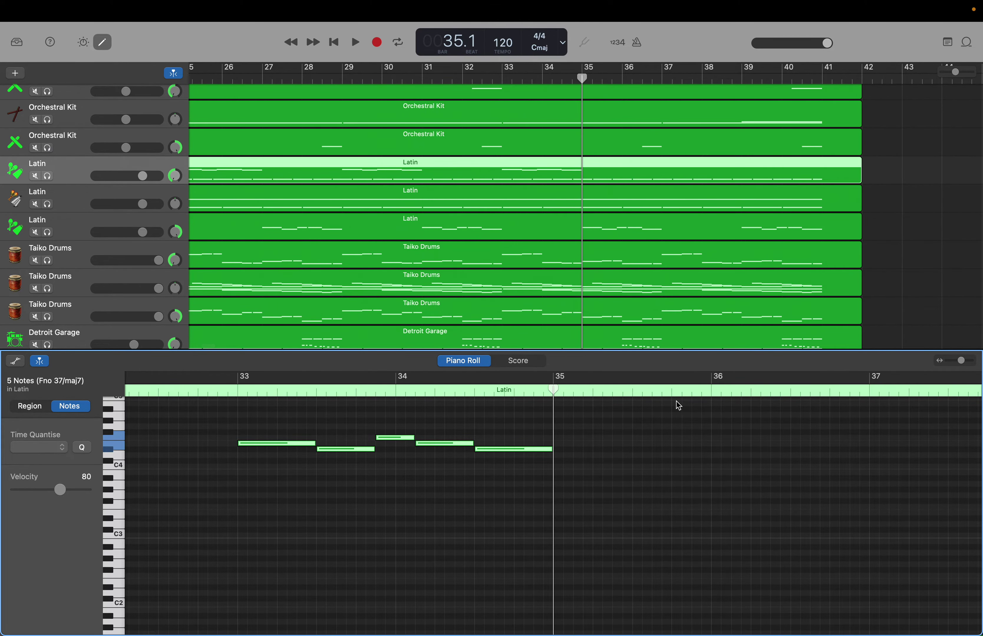
pyautogui.moveTo(552, 388); pyautogui.dragTo(869, 379)
pyautogui.press('.')
pyautogui.press('.')
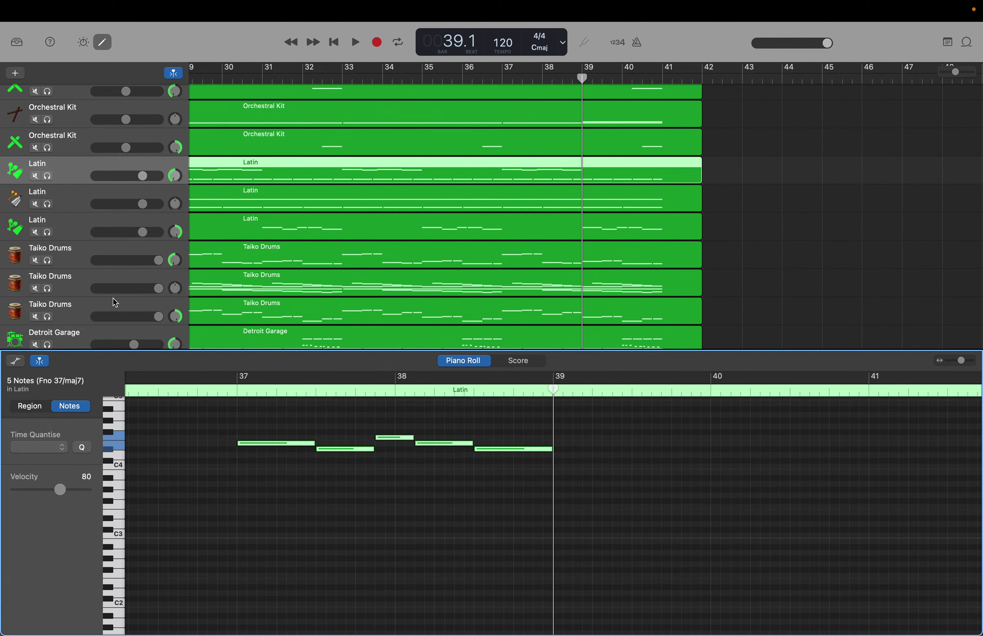
# Open the second Latin track and audition its existing A2, G4 and F#4 notes.
pyautogui.click(116, 461)
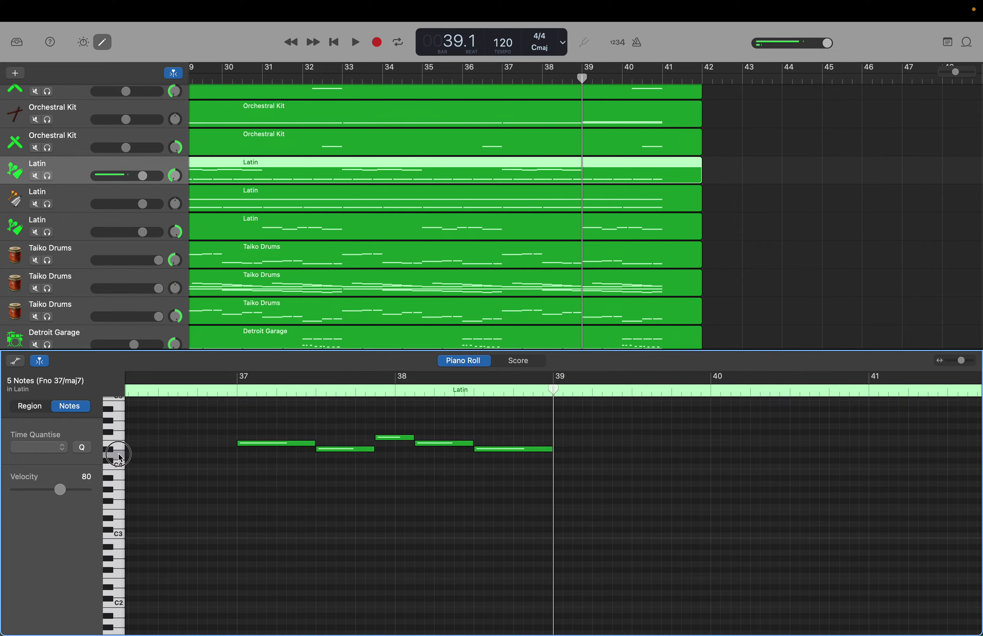
pyautogui.click(64, 180)
pyautogui.click(65, 205)
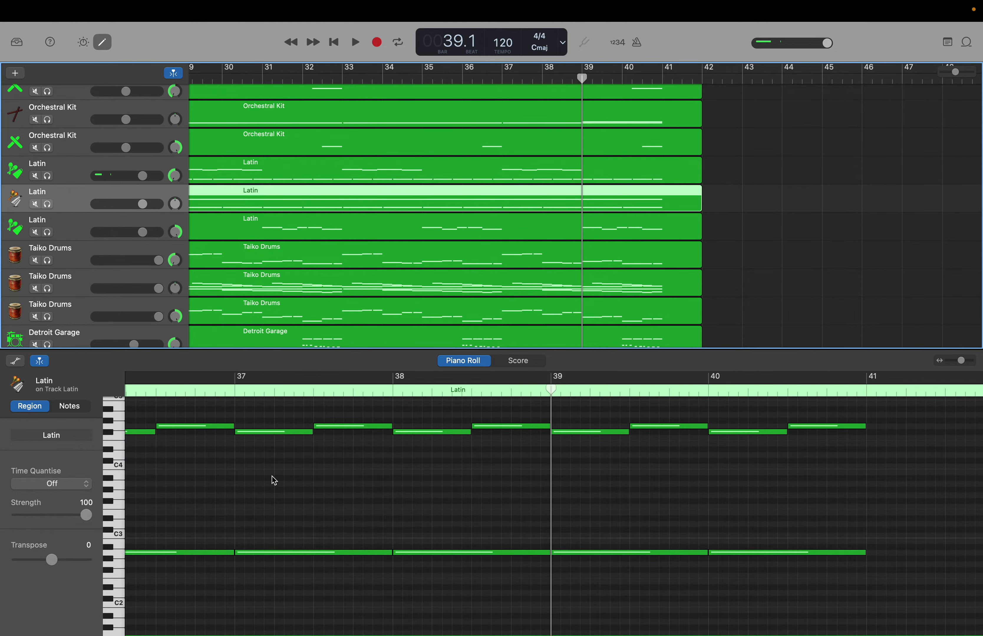
pyautogui.click(218, 553)
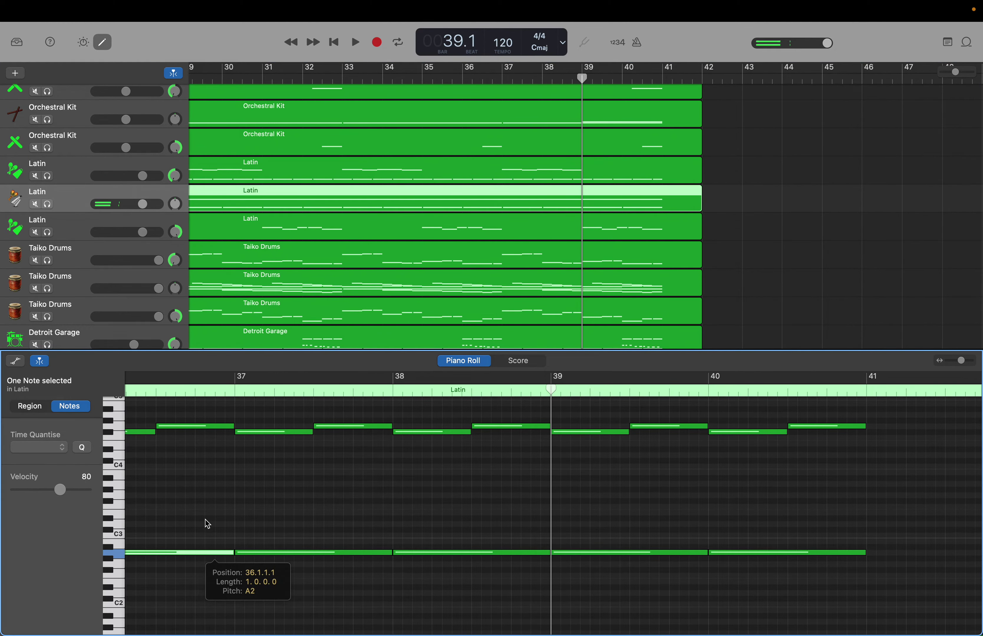
pyautogui.click(202, 426)
pyautogui.click(149, 433)
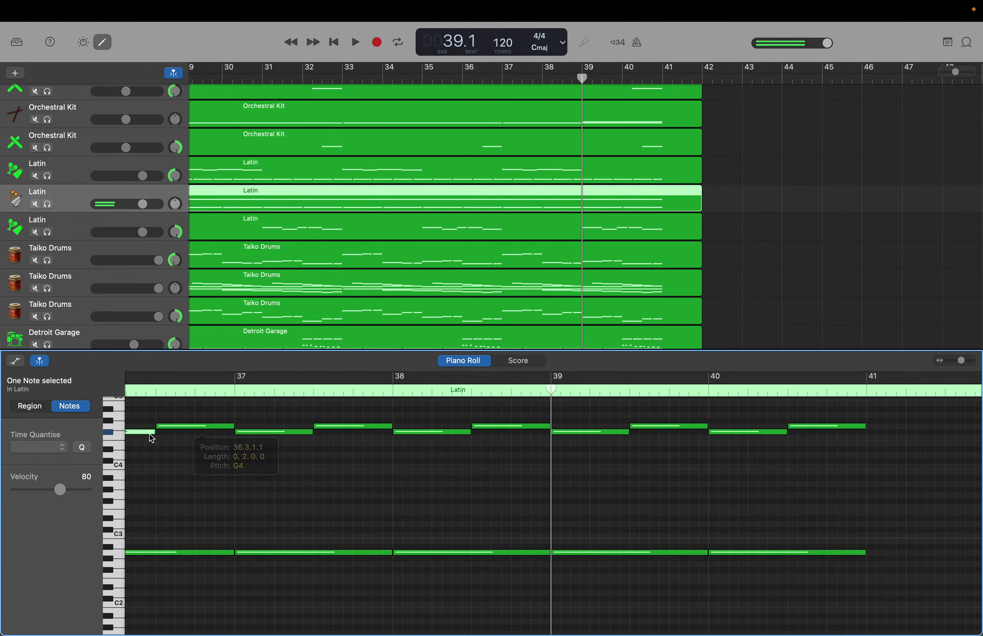
# Audition the second Latin track's sounds between C4 and F4 to choose one for a new pattern.
pyautogui.scroll(1, 151, 435)
pyautogui.scroll(10, 152, 438)
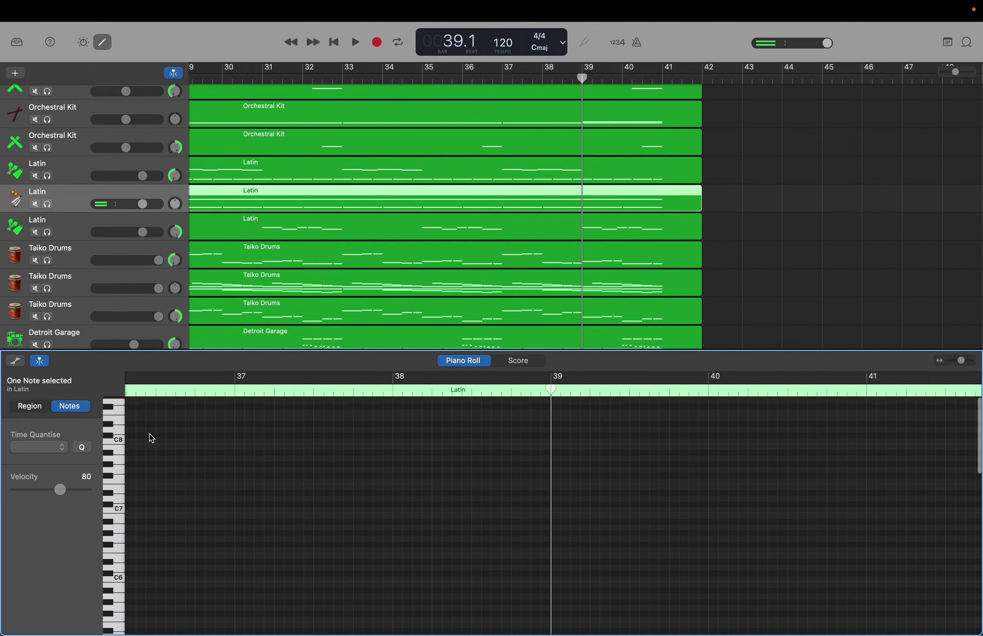
pyautogui.scroll(-12, 152, 438)
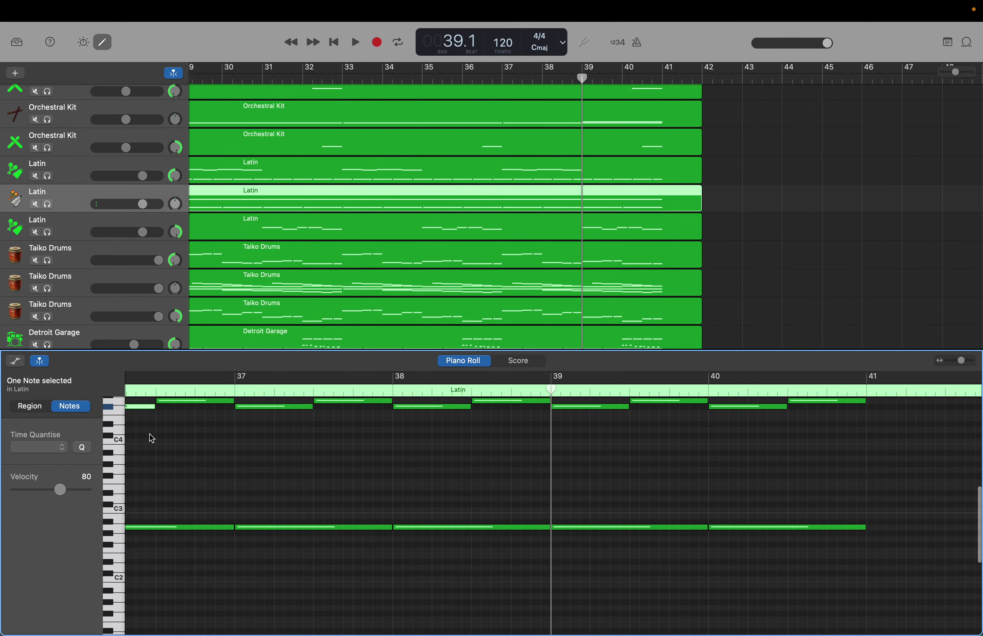
pyautogui.scroll(5, 149, 437)
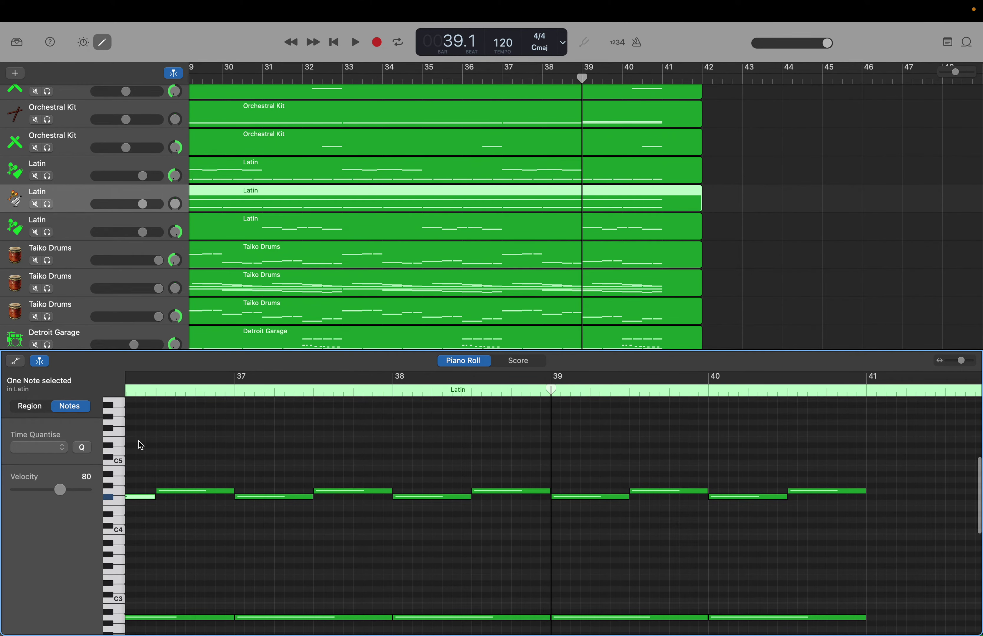
pyautogui.click(126, 522)
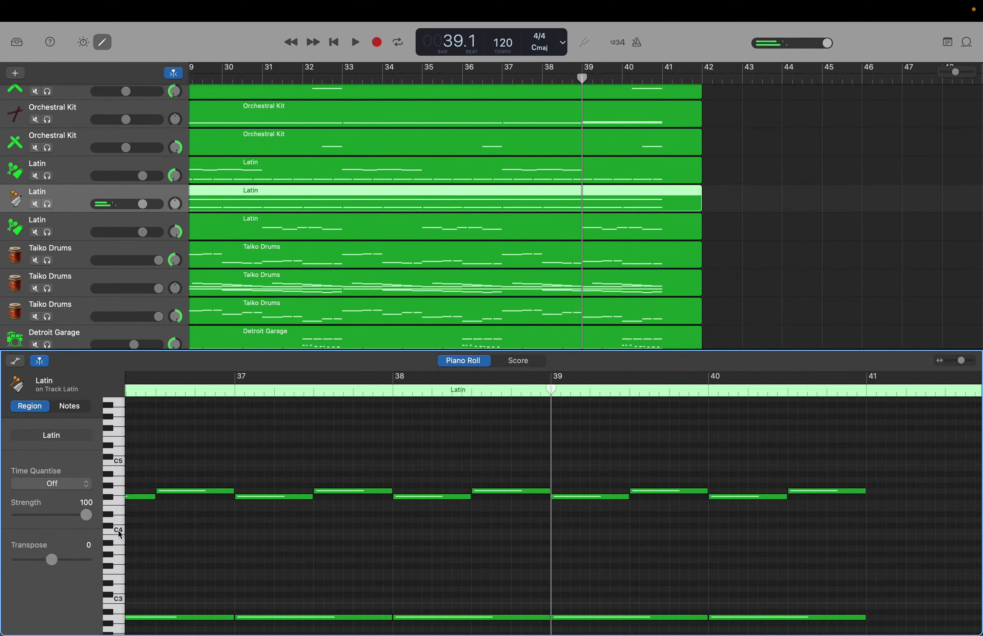
pyautogui.click(121, 525)
pyautogui.click(115, 535)
pyautogui.click(120, 513)
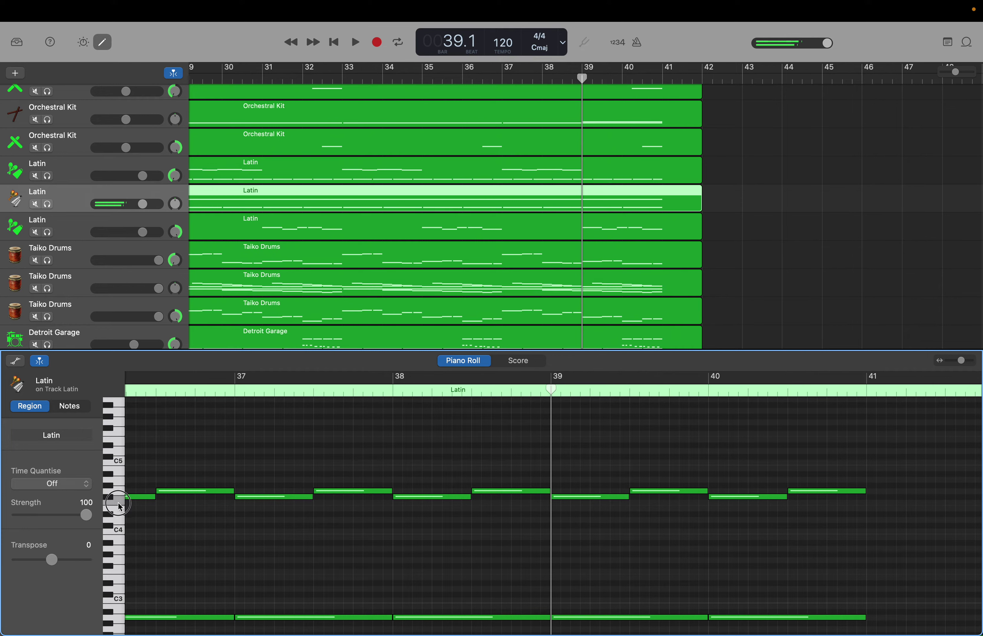
pyautogui.click(114, 519)
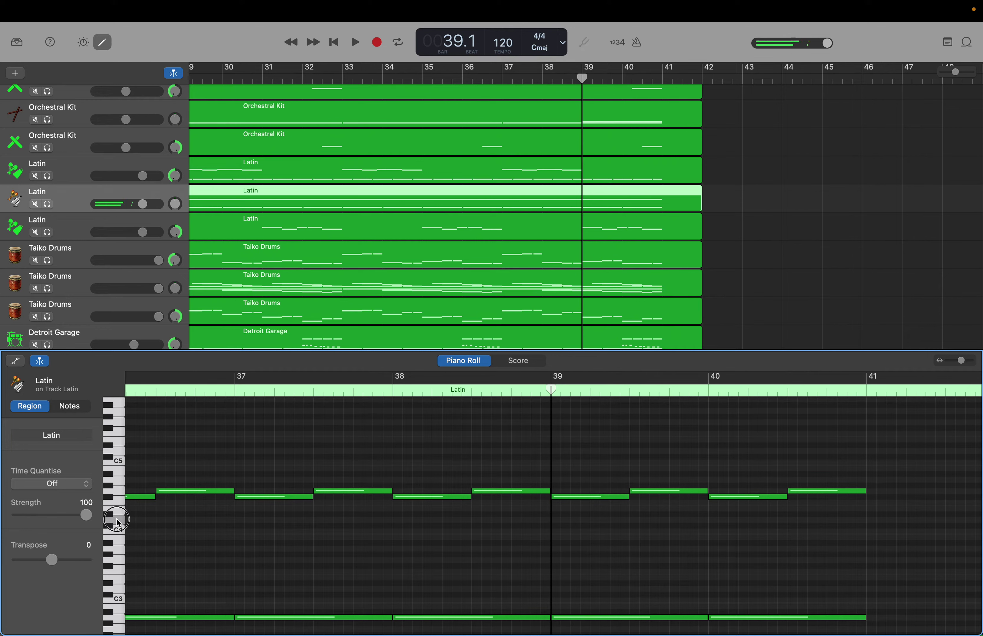
pyautogui.click(121, 516)
# Play the second Latin track's D4 sound repeatedly to try out a rhythm.
pyautogui.click(118, 522)
pyautogui.click(118, 522)
pyautogui.click(118, 522)
pyautogui.click(118, 522)
pyautogui.click(117, 522)
pyautogui.click(117, 522)
pyautogui.click(118, 522)
pyautogui.click(118, 522)
pyautogui.click(117, 522)
pyautogui.click(117, 523)
pyautogui.click(118, 522)
pyautogui.click(118, 522)
pyautogui.click(118, 522)
pyautogui.click(117, 522)
pyautogui.click(117, 521)
# Move the playhead back to bar 9.
pyautogui.doubleClick(450, 42)
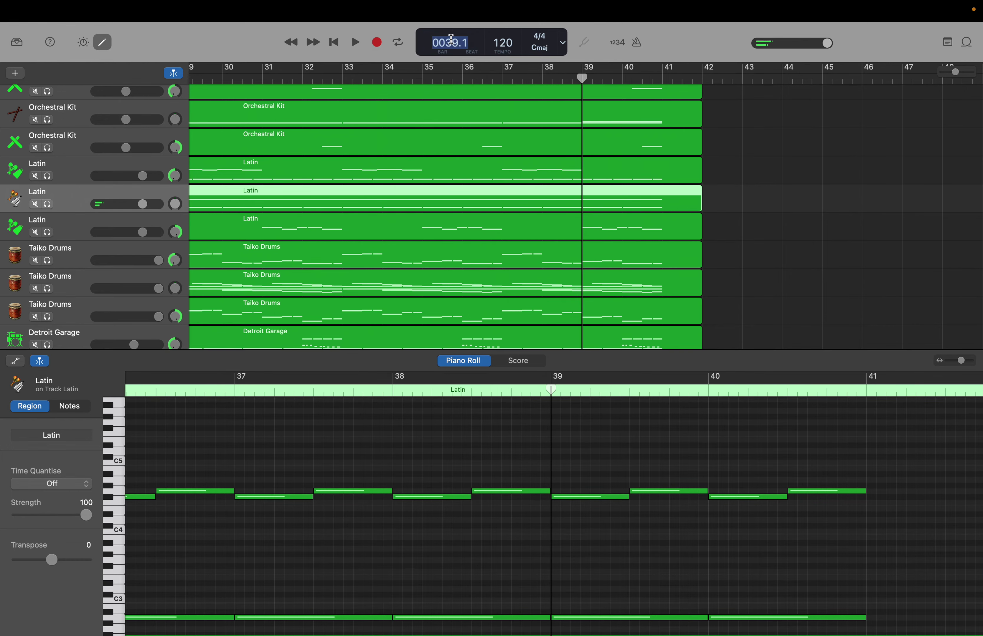
pyautogui.write('9')
pyautogui.press('Return')
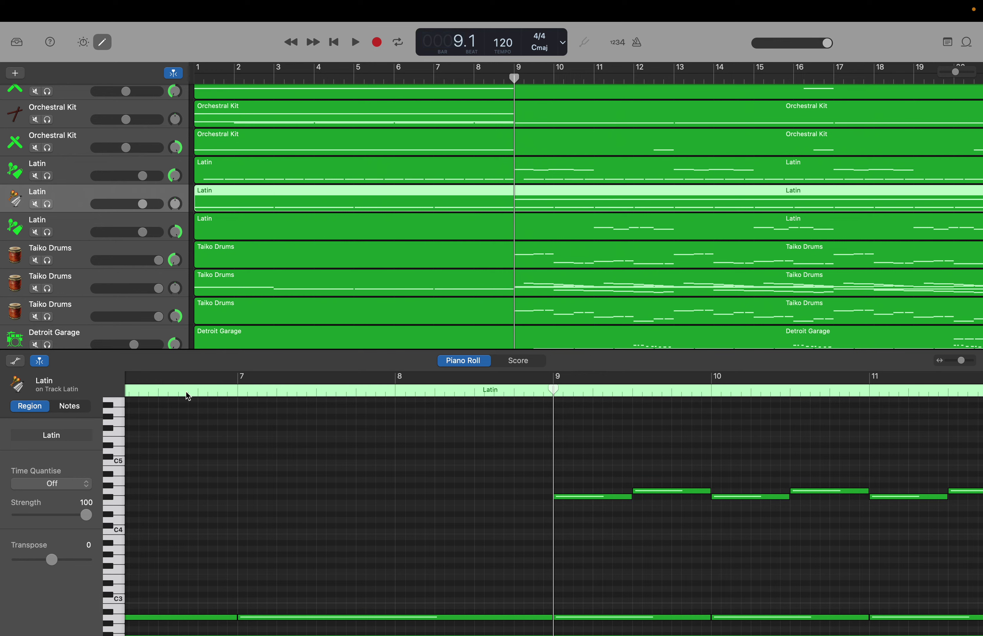
# Draw four consecutive short D4 notes on the second Latin track, three ending bar 9 and the fourth starting bar 10.
pyautogui.click(117, 517)
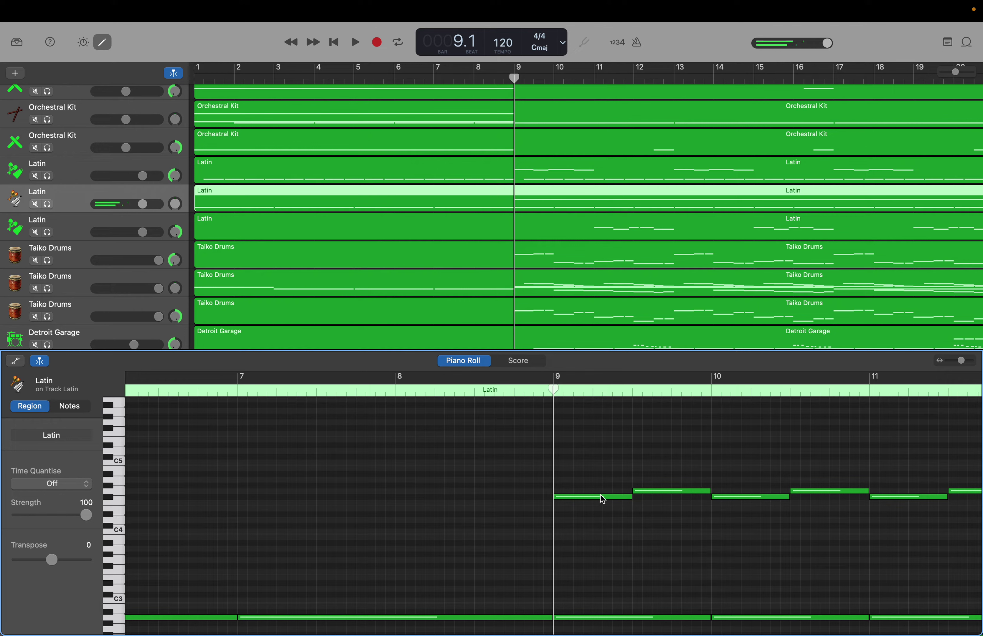
pyautogui.rightClick(610, 522)
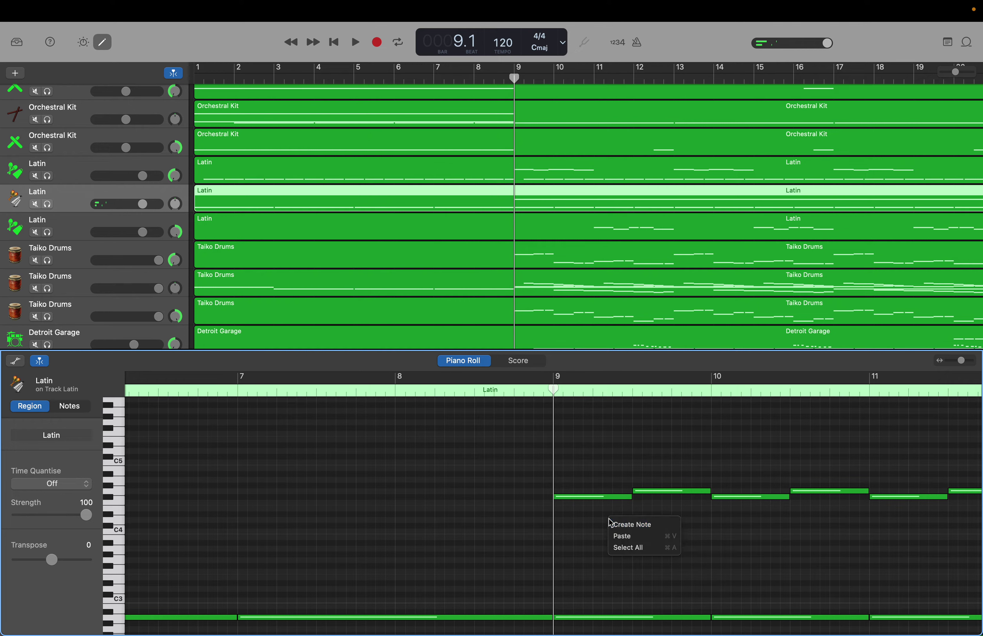
pyautogui.click(632, 524)
pyautogui.moveTo(681, 520)
pyautogui.mouseDown()
pyautogui.moveTo(616, 529)
pyautogui.moveTo(688, 524)
pyautogui.mouseUp()
pyautogui.rightClick(702, 524)
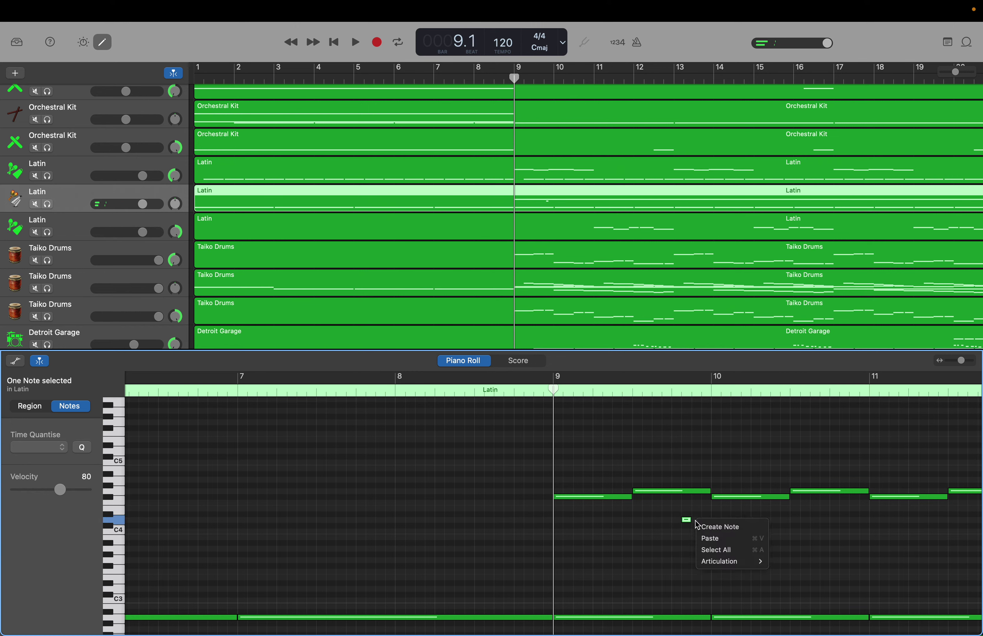
pyautogui.click(703, 526)
pyautogui.rightClick(706, 523)
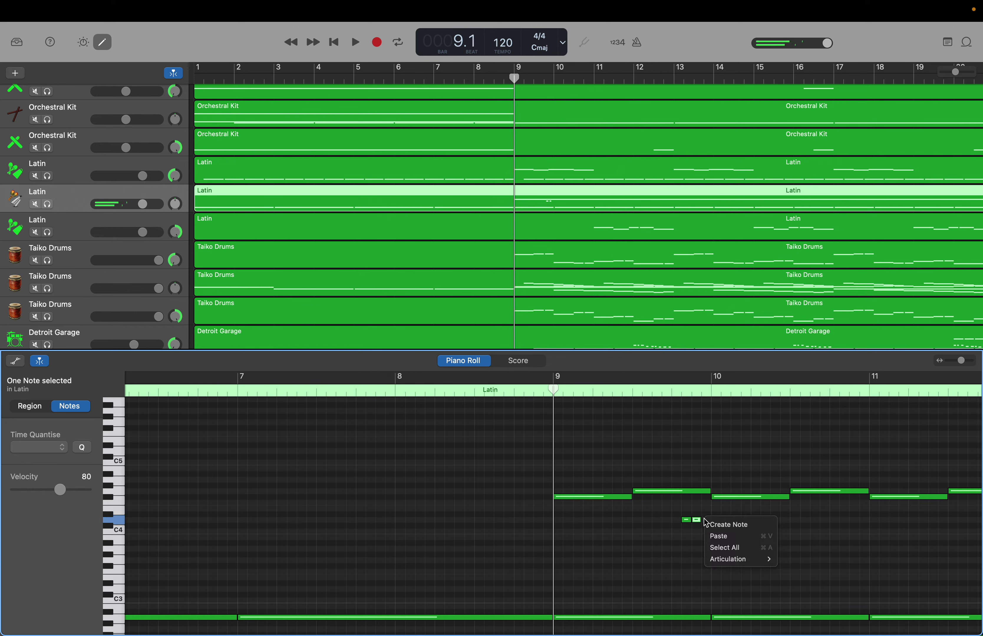
pyautogui.click(708, 524)
pyautogui.rightClick(715, 523)
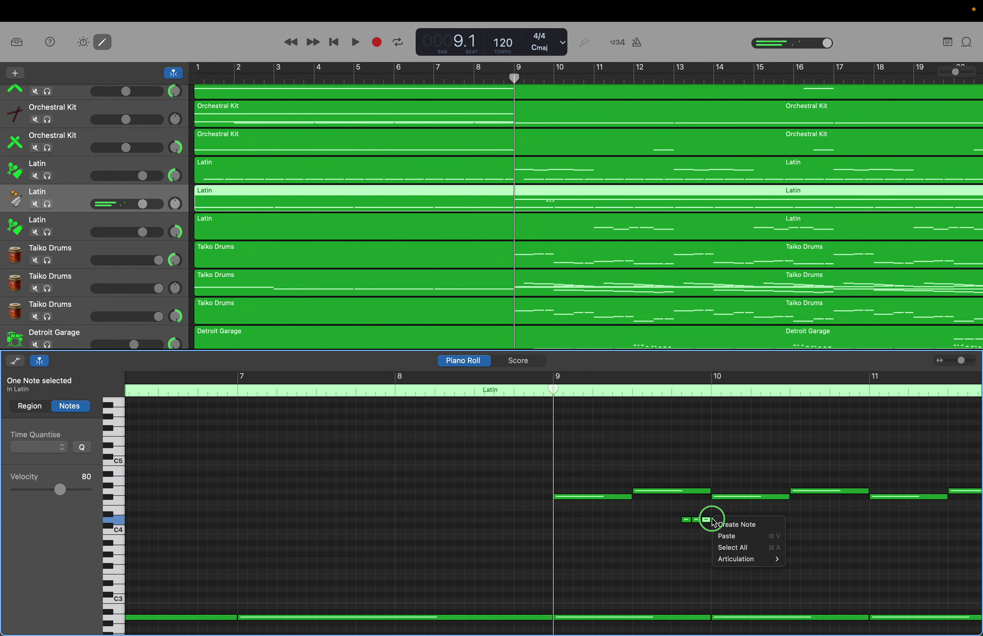
pyautogui.click(717, 523)
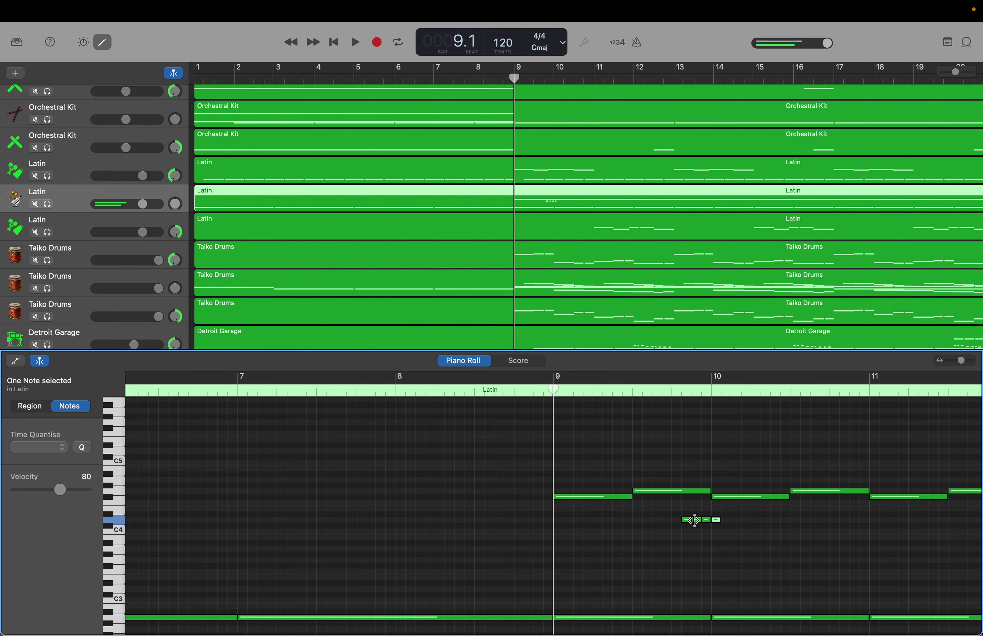
# Lengthen only the fourth D4 note so it runs from the start of bar 10 into beat 4.
pyautogui.click(678, 517)
pyautogui.moveTo(680, 520); pyautogui.dragTo(736, 523)
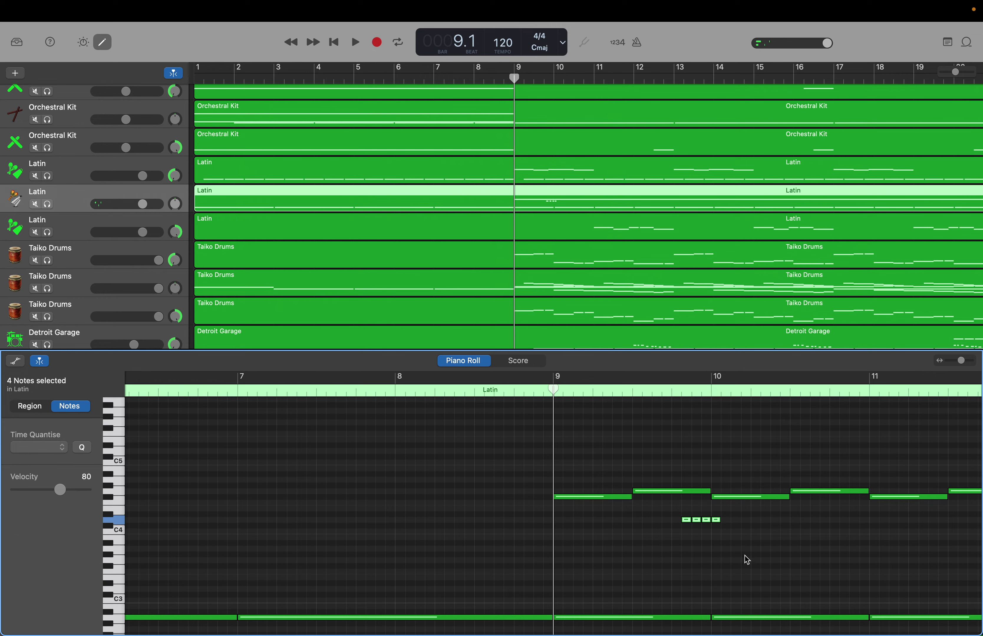
pyautogui.moveTo(719, 521); pyautogui.dragTo(963, 521)
pyautogui.click(719, 531)
pyautogui.moveTo(819, 537); pyautogui.dragTo(534, 547)
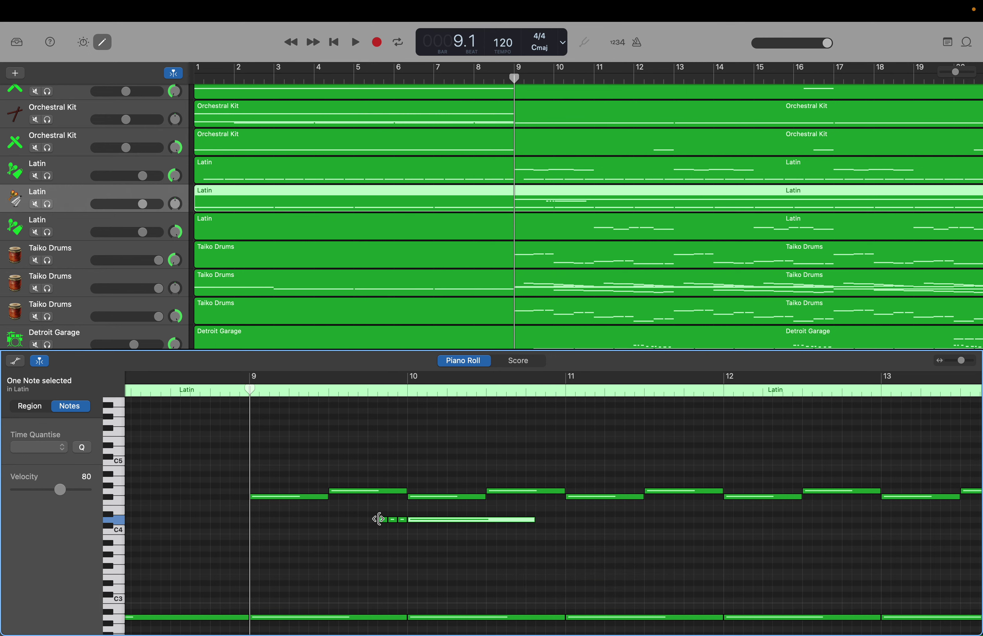
# Copy the four-note D4 phrase and paste it back to back from beat 4 of bar 10 through bar 41.
pyautogui.moveTo(356, 515); pyautogui.dragTo(548, 533)
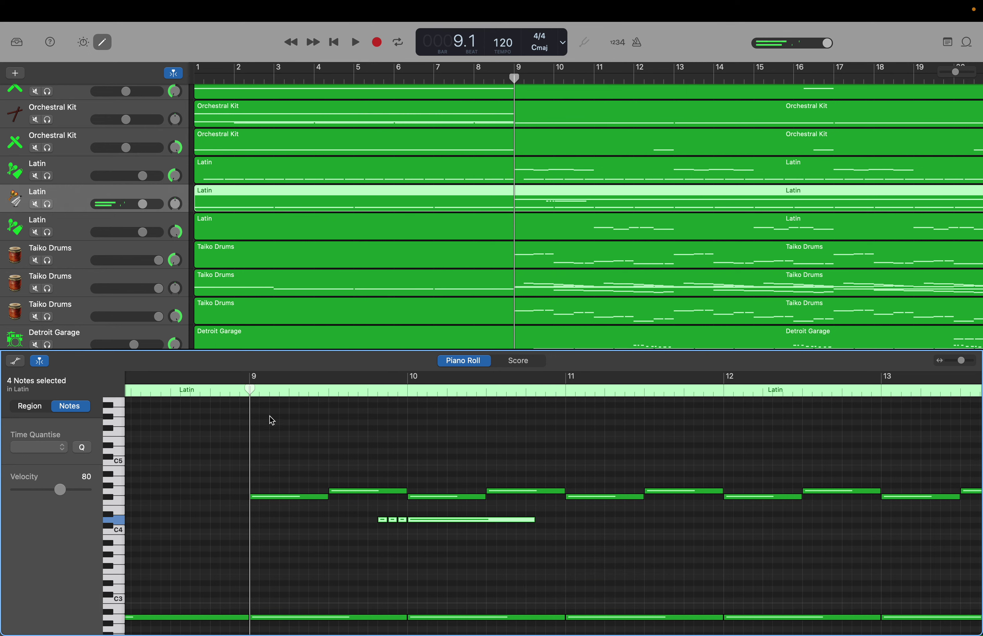
pyautogui.moveTo(251, 388); pyautogui.dragTo(535, 410)
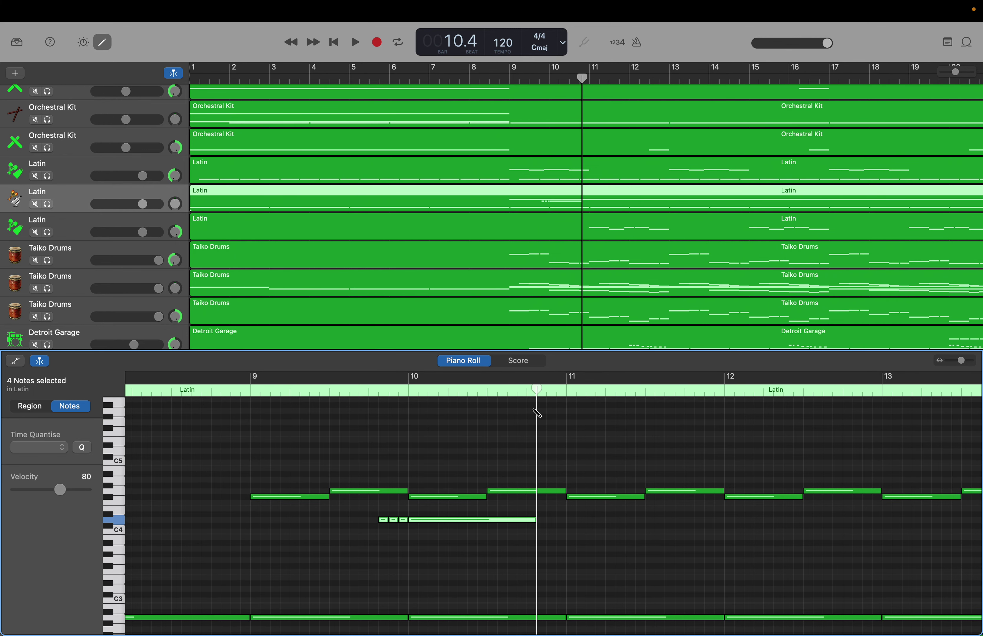
pyautogui.press('super+v')
pyautogui.press('super+v')
pyautogui.press('super+v')
pyautogui.press('super+v')
pyautogui.press('super+v')
pyautogui.press('super+v')
pyautogui.press('super+v')
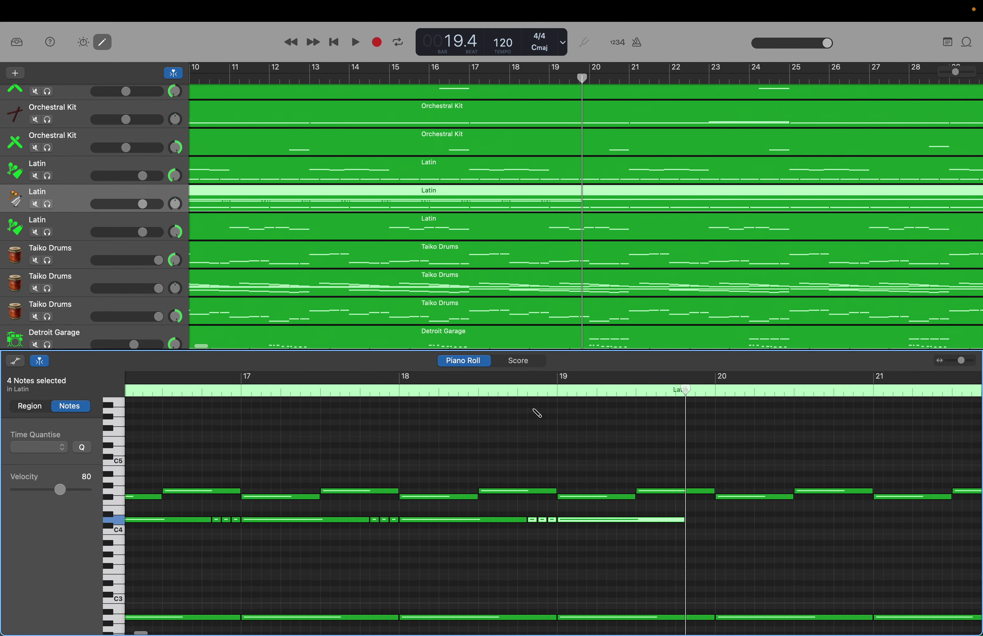
pyautogui.press('super+v')
pyautogui.press('super+v')
pyautogui.press('super+v')
pyautogui.press('super+v')
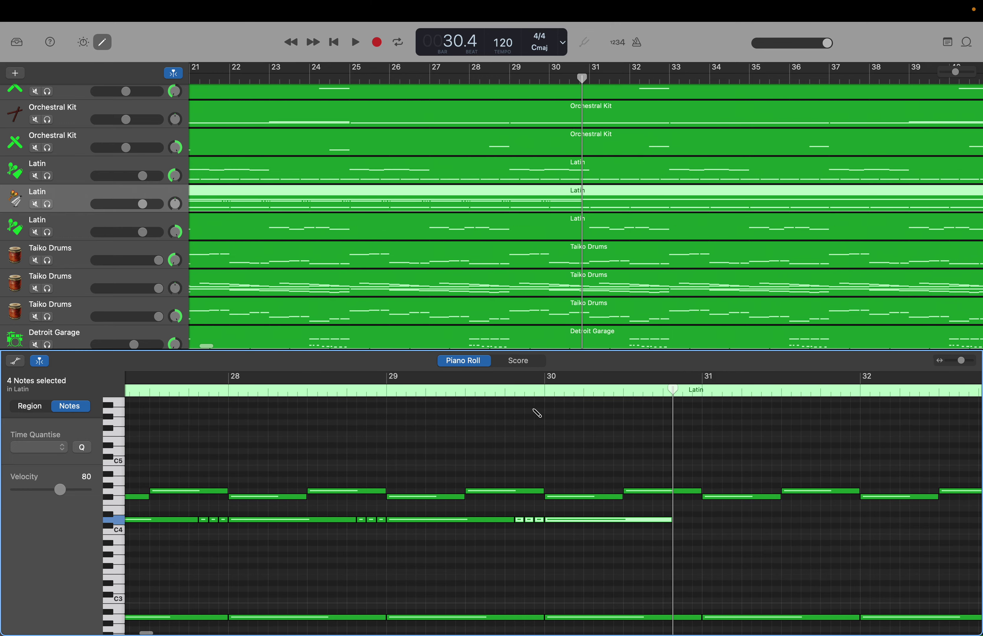
pyautogui.press('super+v')
pyautogui.press('super+v')
pyautogui.press('super+v')
pyautogui.press('super+v')
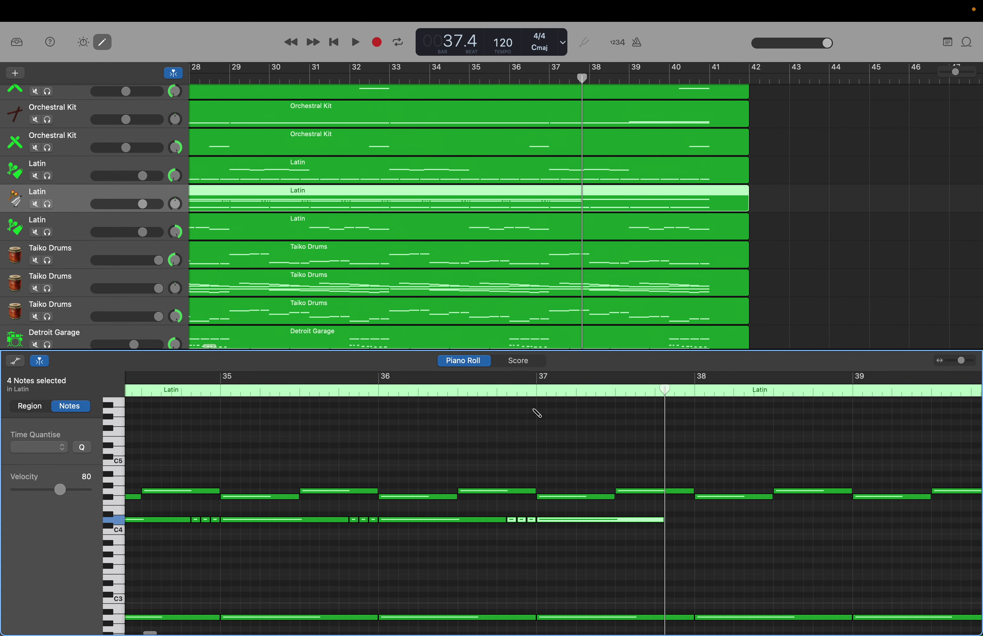
pyautogui.press('super+v')
pyautogui.press('super+v')
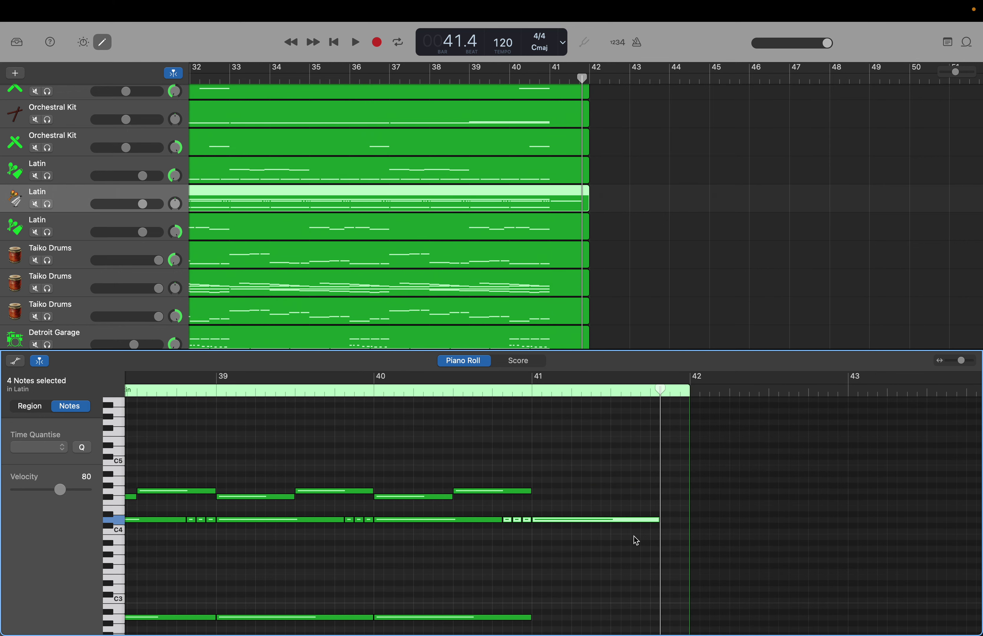
# Delete the surplus long D4 note in bar 41 so the pattern ends with the other notes.
pyautogui.click(608, 514)
pyautogui.hscroll(1, 608, 514)
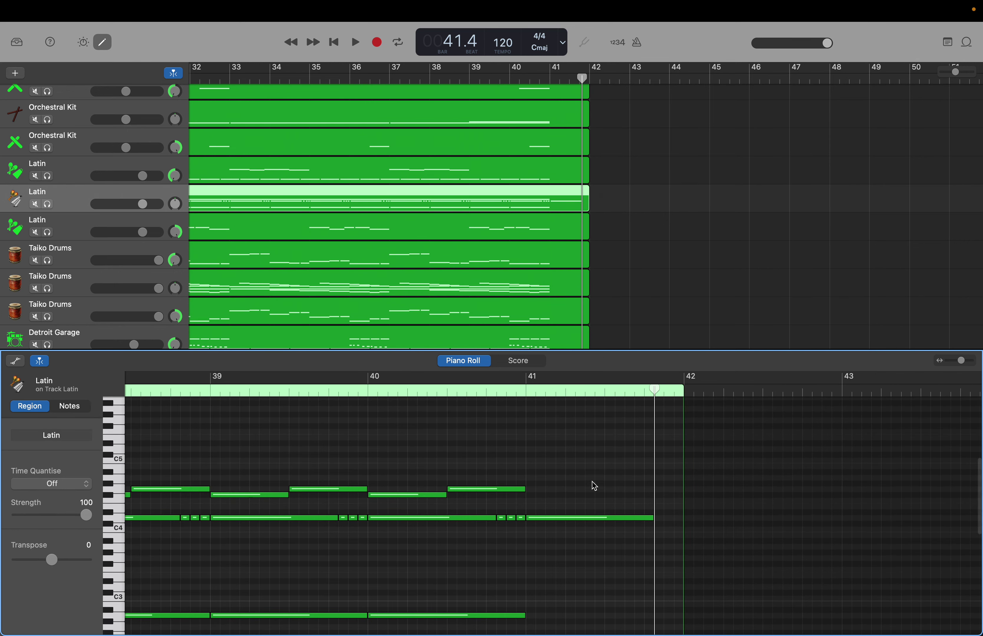
pyautogui.rightClick(594, 486)
pyautogui.click(588, 570)
pyautogui.moveTo(567, 502); pyautogui.dragTo(566, 526)
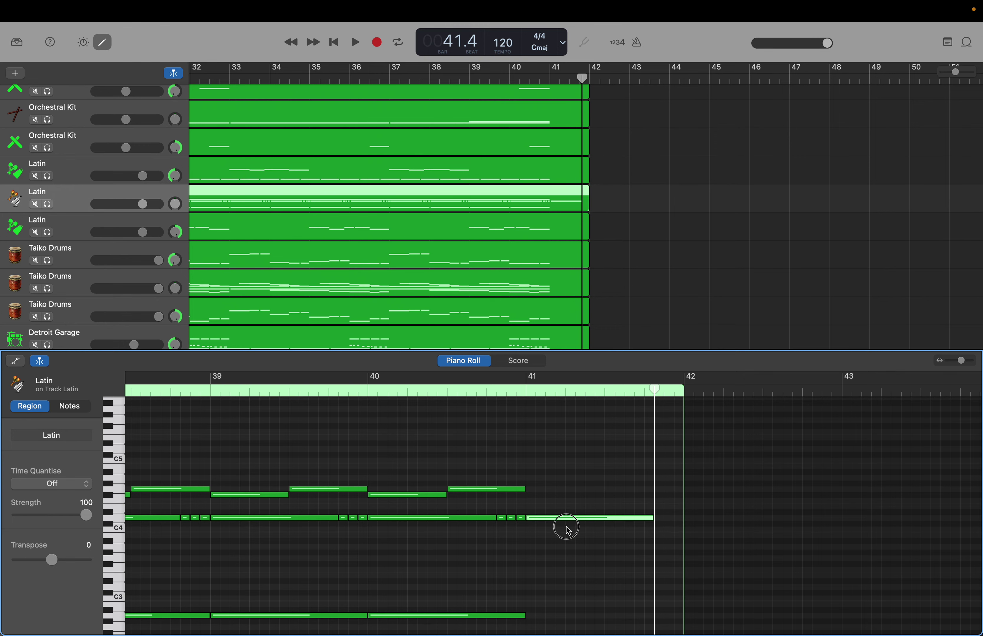
pyautogui.press('Delete')
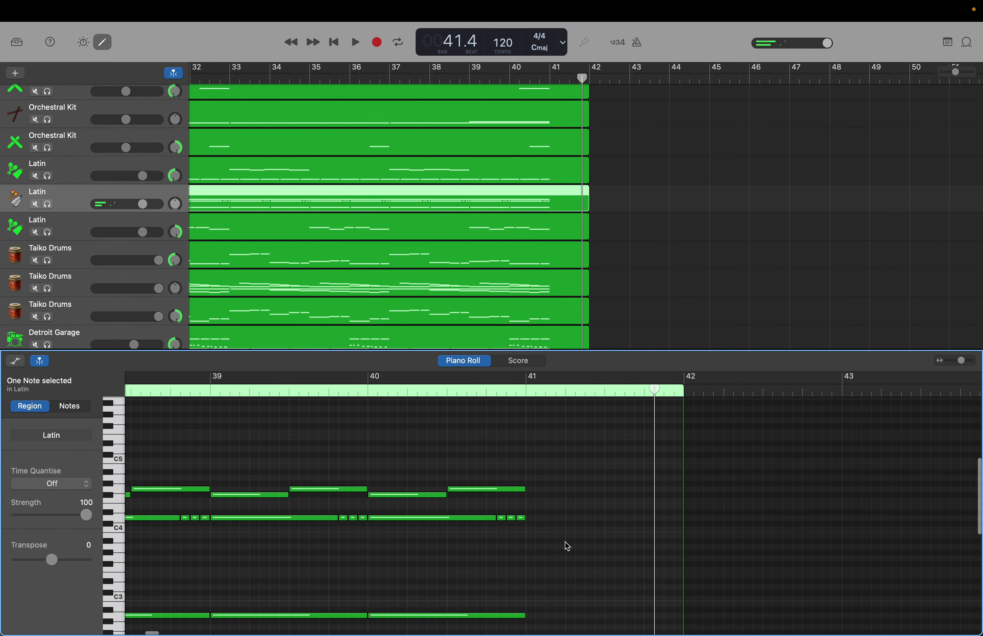
# Audition the second Latin track's B3 sound.
pyautogui.hscroll(-2, 565, 542)
pyautogui.click(117, 536)
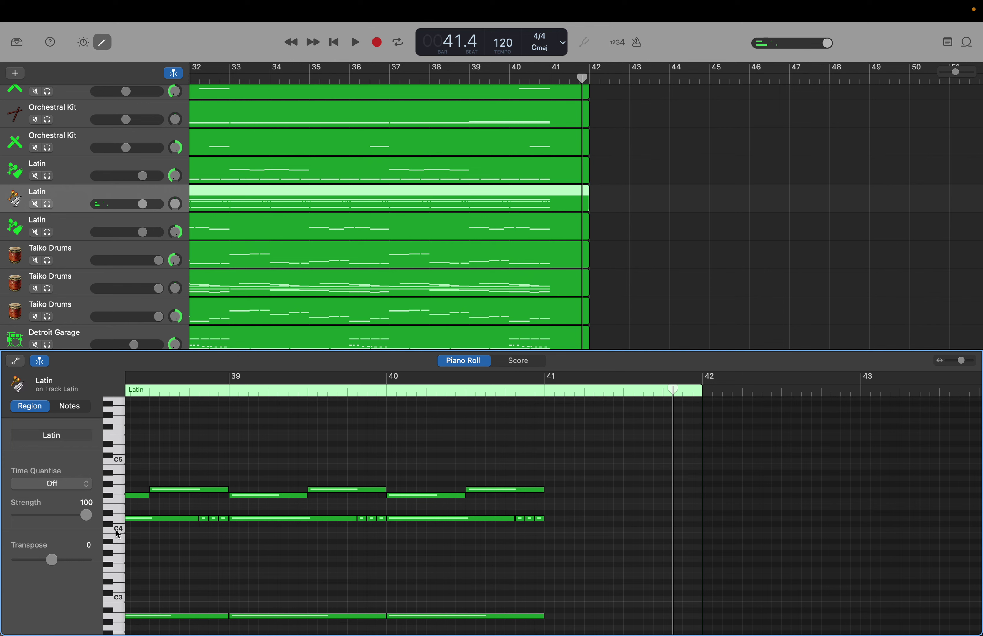
pyautogui.click(118, 534)
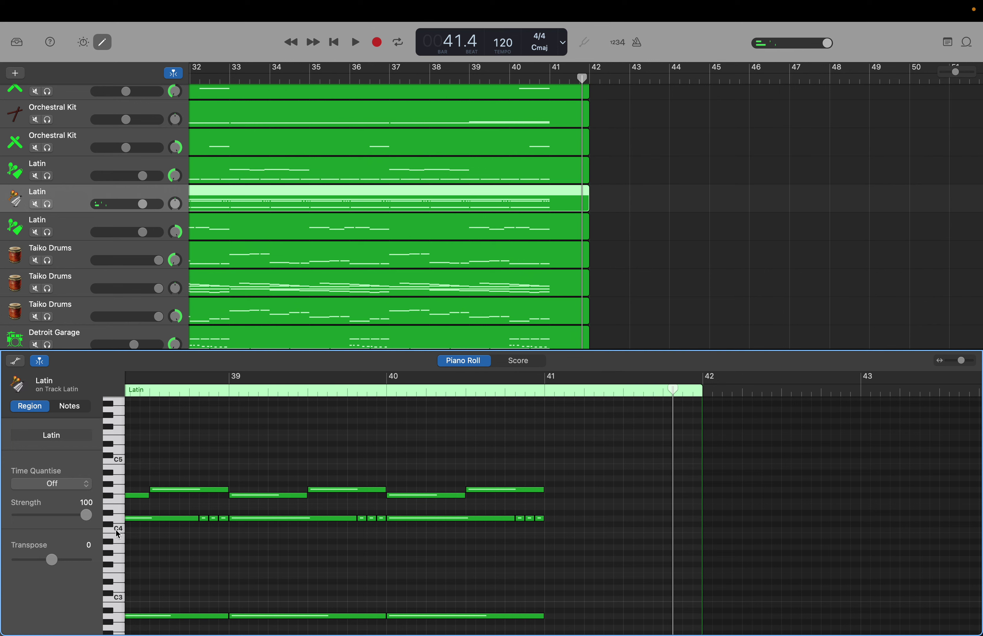